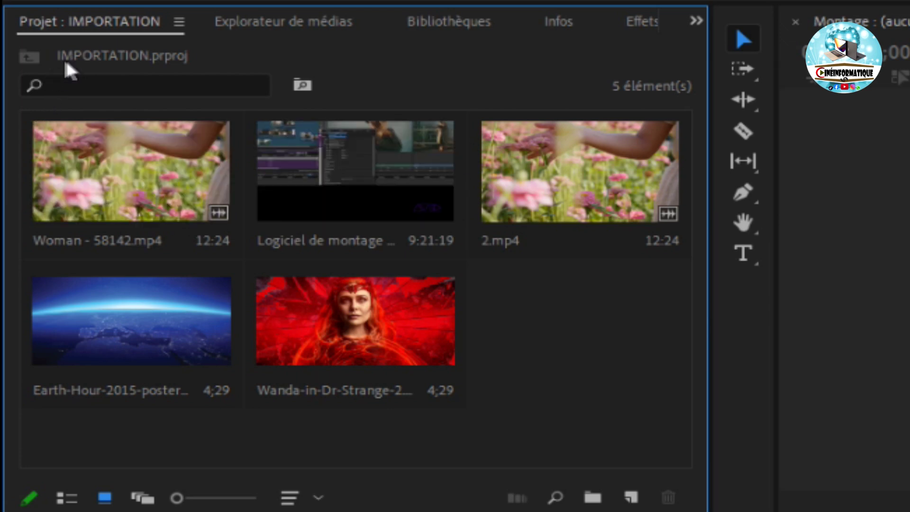
# Put the text caret in the Project panel search field to filter media by name
pyautogui.click(79, 85)
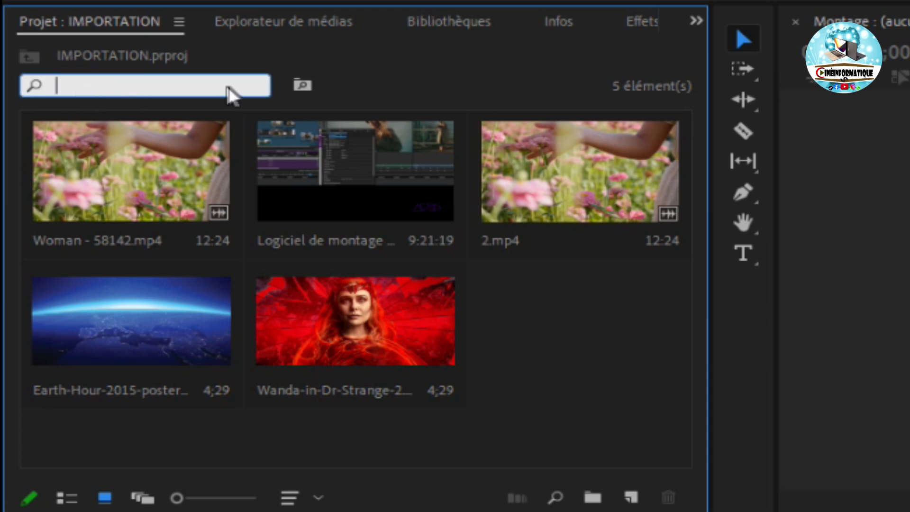
pyautogui.click(387, 85)
pyautogui.click(191, 84)
# Leave the project search and select the 2.mp4 clip among the five items
pyautogui.click(565, 90)
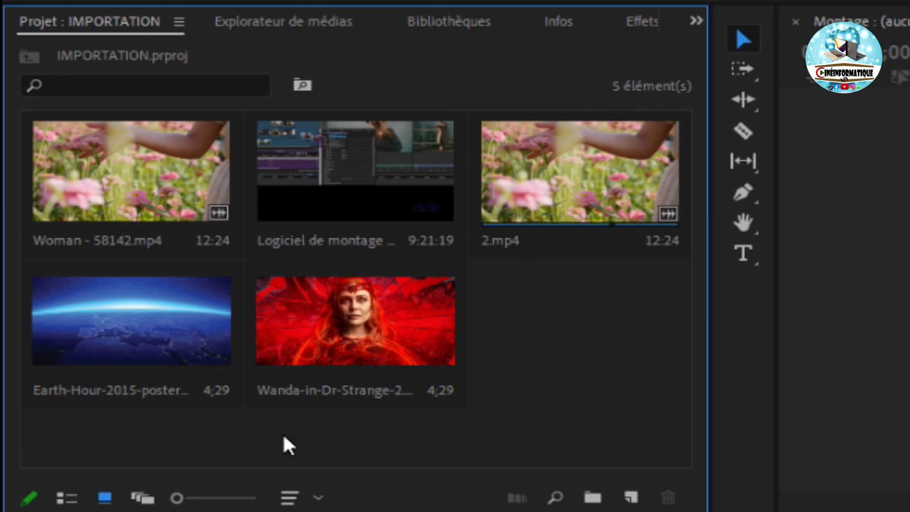
pyautogui.click(539, 179)
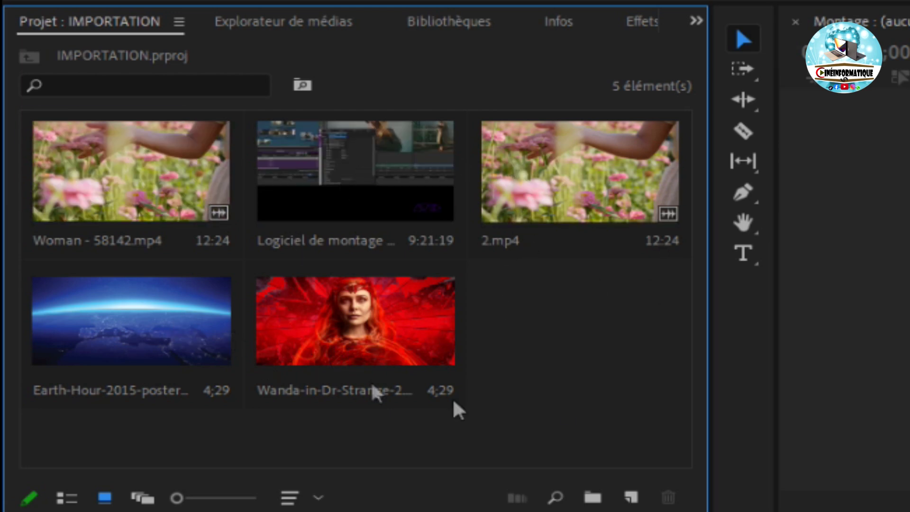
pyautogui.click(606, 89)
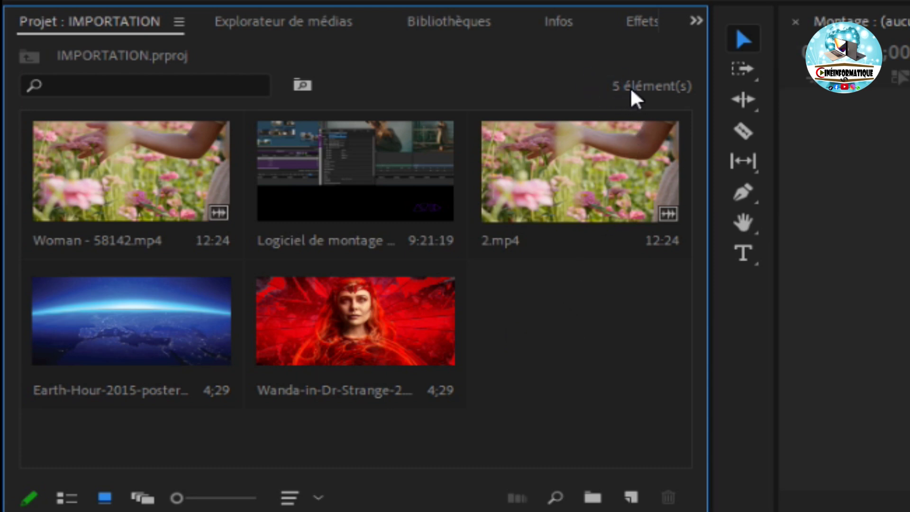
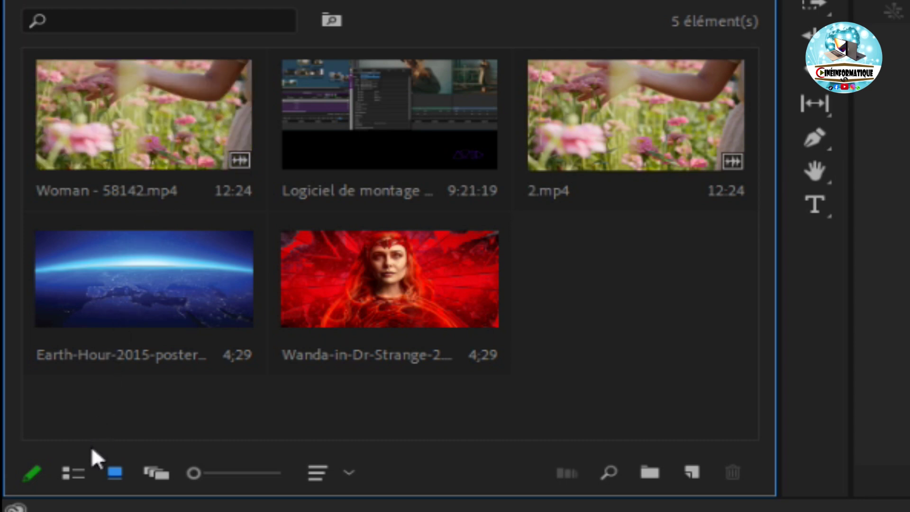
# Switch the Project panel to list view with name, frame rate, media start and end columns
pyautogui.click(70, 475)
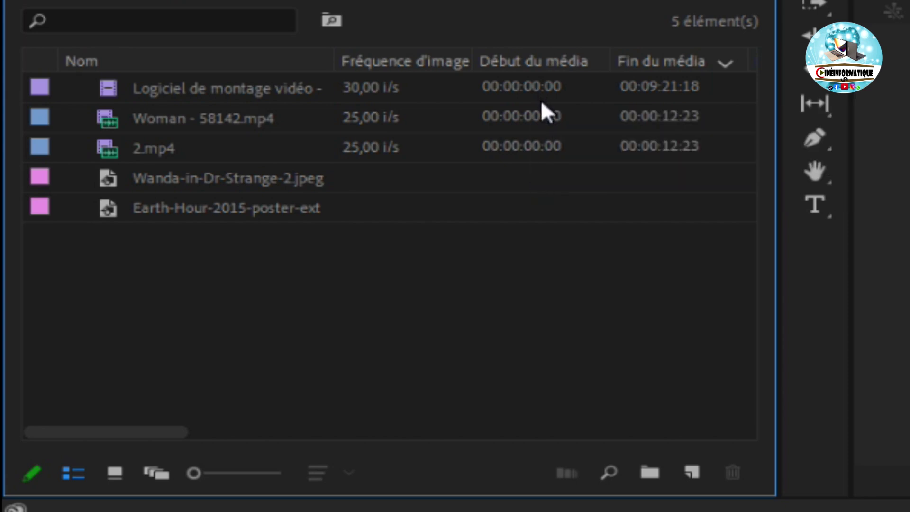
pyautogui.moveTo(533, 132)
# Select the Earth-Hour poster and switch the Project panel back to icon view
pyautogui.click(172, 210)
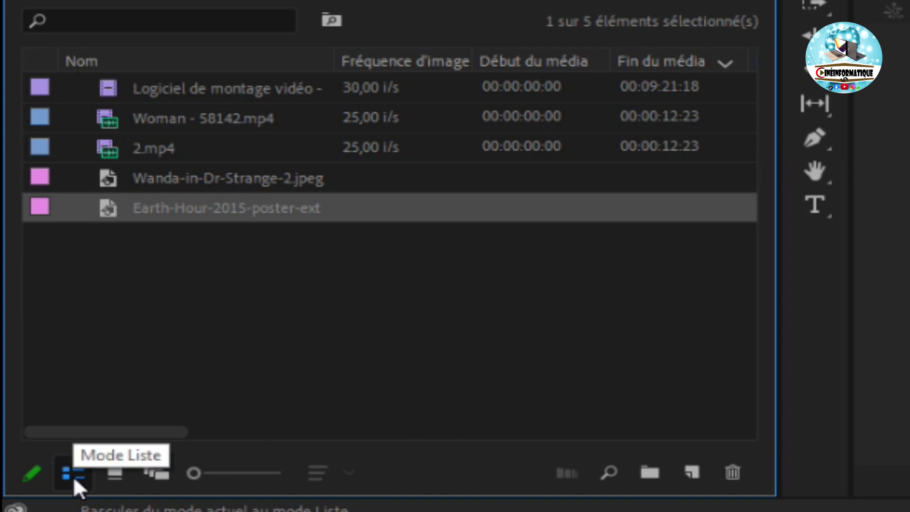
pyautogui.click(108, 478)
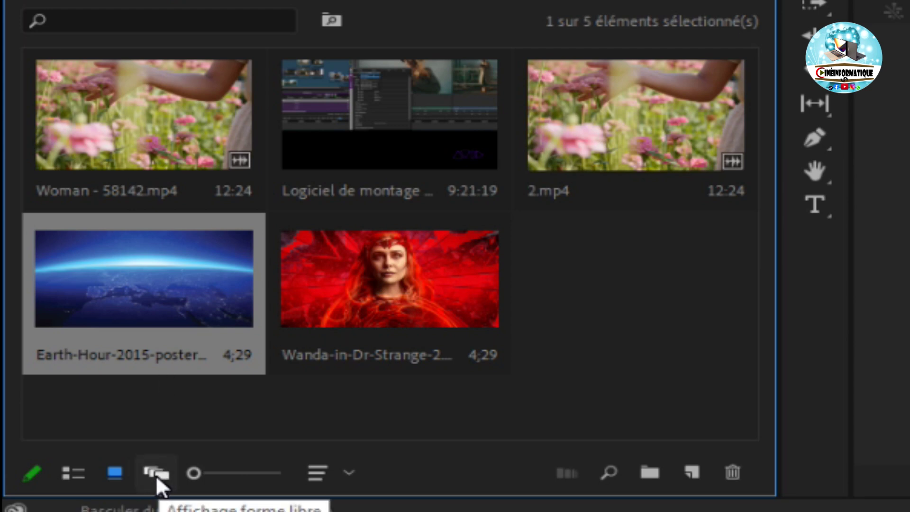
pyautogui.click(156, 474)
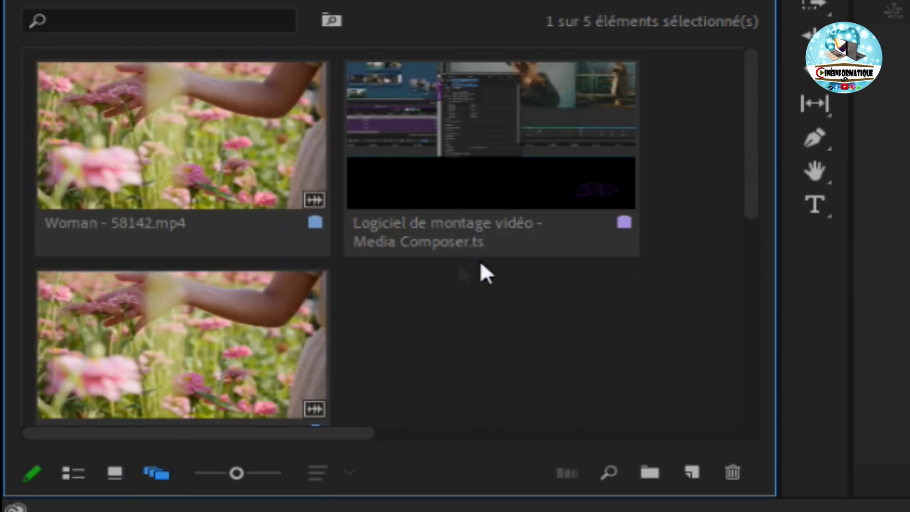
pyautogui.click(232, 161)
pyautogui.moveTo(204, 137)
pyautogui.mouseDown()
pyautogui.moveTo(534, 293)
pyautogui.moveTo(570, 327)
pyautogui.mouseUp()
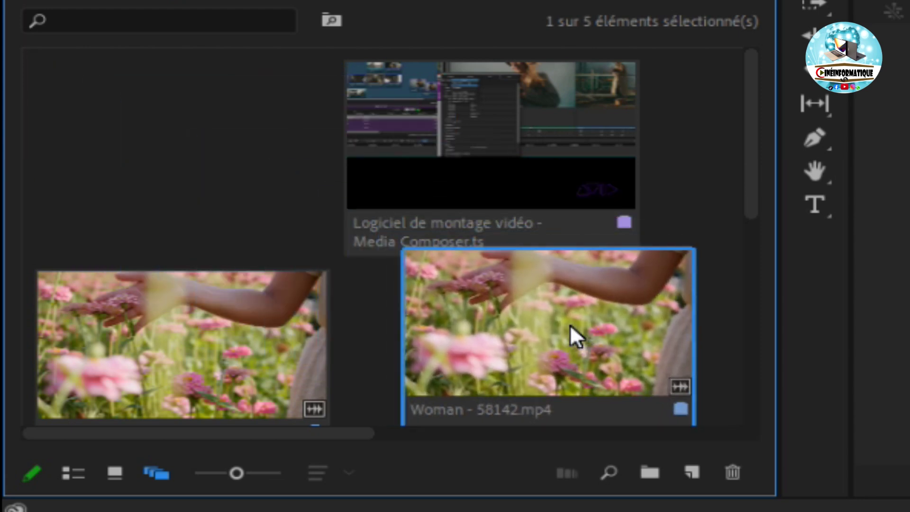
pyautogui.moveTo(508, 129); pyautogui.dragTo(227, 138)
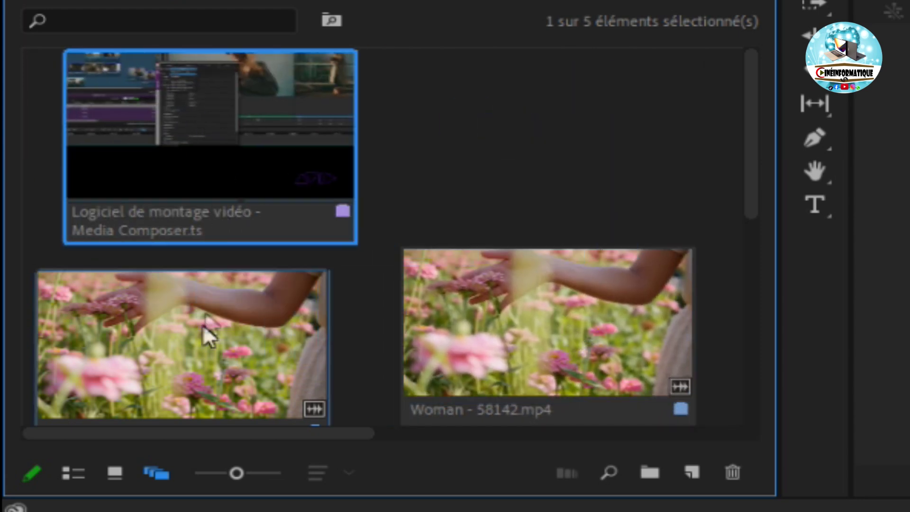
pyautogui.moveTo(203, 329); pyautogui.dragTo(584, 134)
pyautogui.scroll(-5, 597, 199)
pyautogui.scroll(-4, 521, 299)
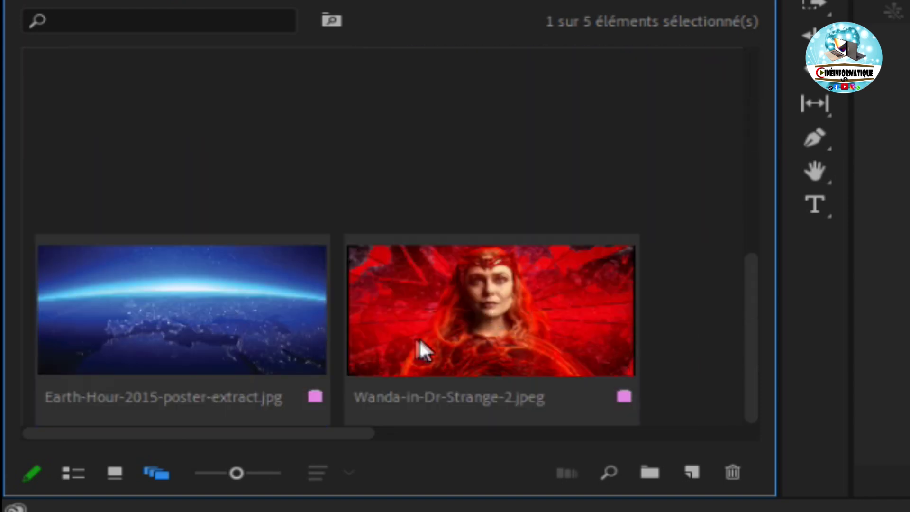
pyautogui.moveTo(420, 339); pyautogui.dragTo(211, 202)
pyautogui.moveTo(179, 362); pyautogui.dragTo(563, 193)
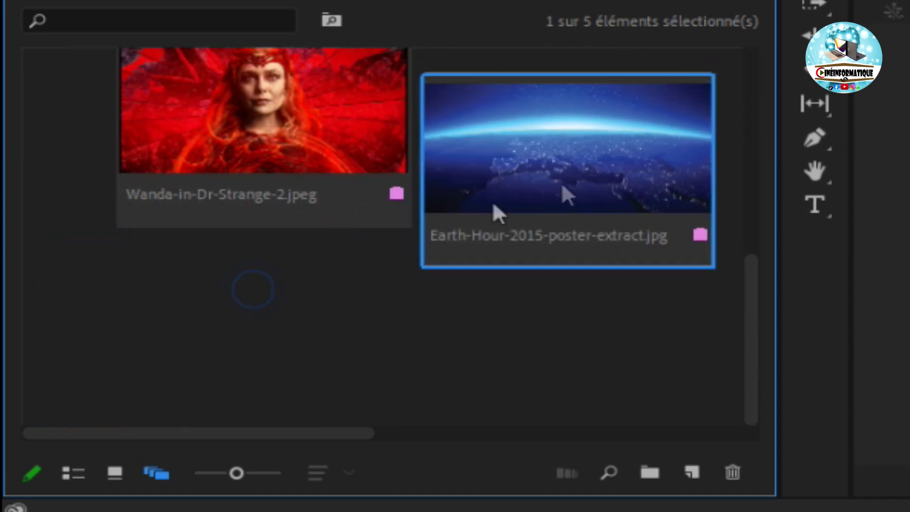
pyautogui.scroll(5, 569, 213)
pyautogui.scroll(4, 351, 372)
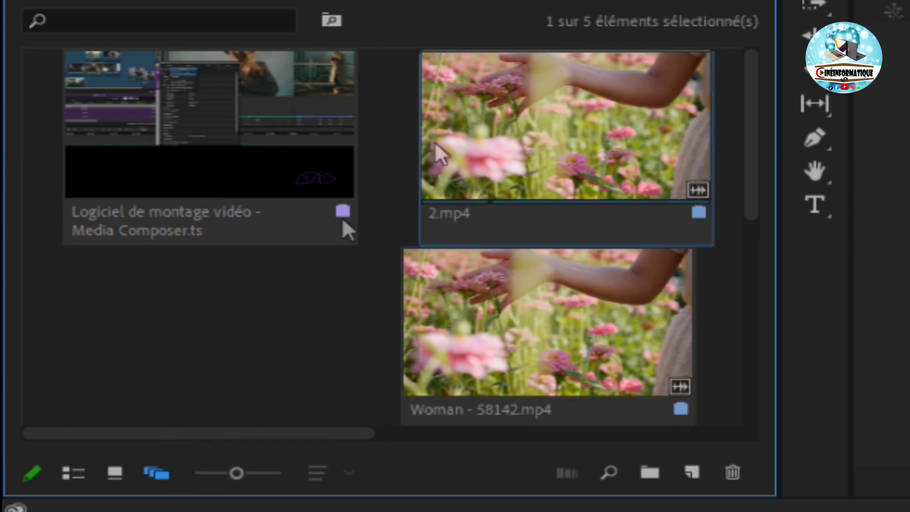
pyautogui.click(115, 473)
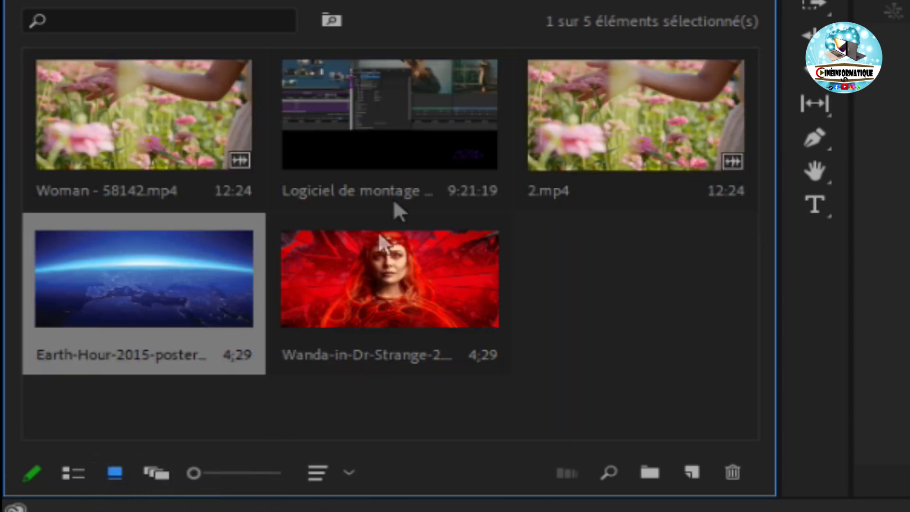
# Move 2.mp4 to the end of the thumbnail grid and enlarge the project thumbnails
pyautogui.moveTo(659, 85); pyautogui.dragTo(647, 346)
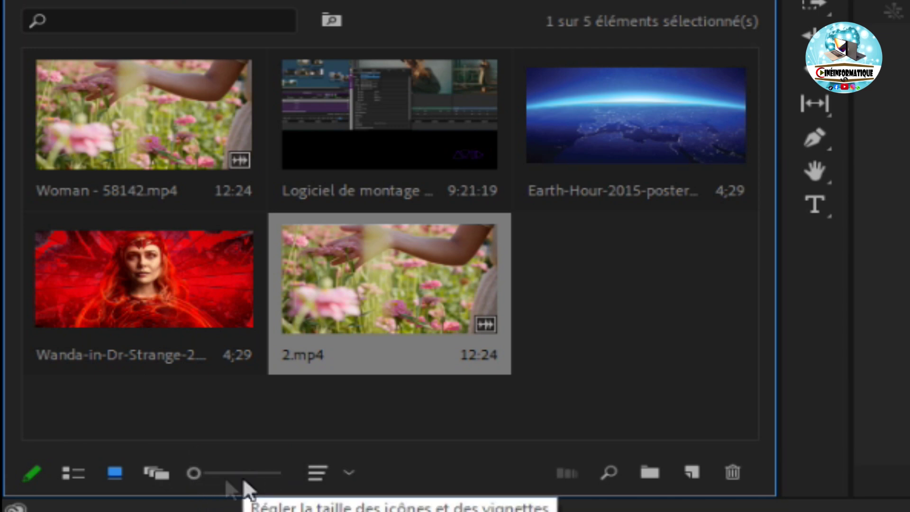
pyautogui.moveTo(196, 474)
pyautogui.mouseDown()
pyautogui.moveTo(251, 481)
pyautogui.moveTo(192, 480)
pyautogui.mouseUp()
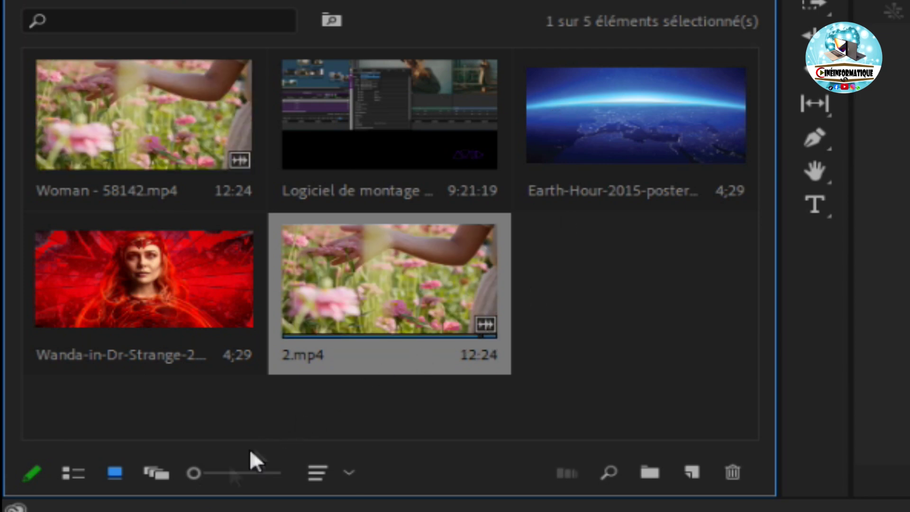
pyautogui.click(196, 475)
pyautogui.moveTo(203, 479); pyautogui.dragTo(272, 480)
pyautogui.scroll(10, 399, 214)
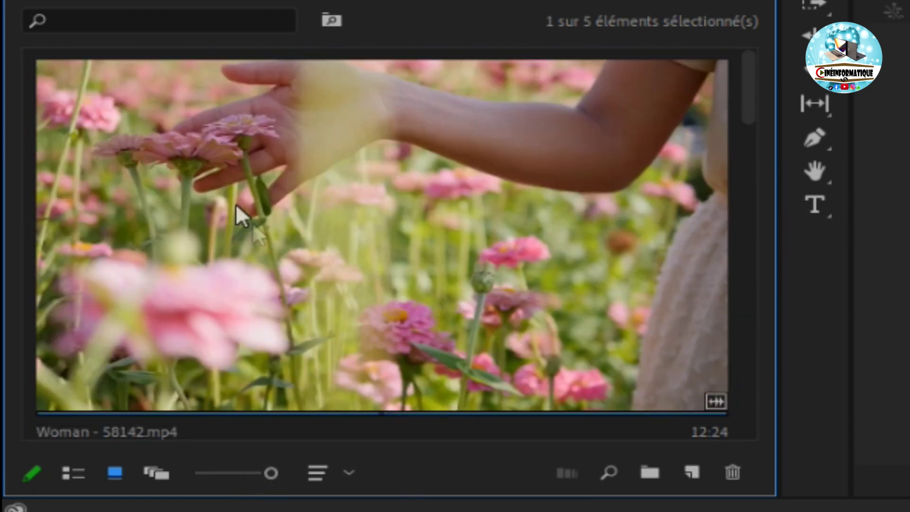
pyautogui.scroll(-2, 452, 271)
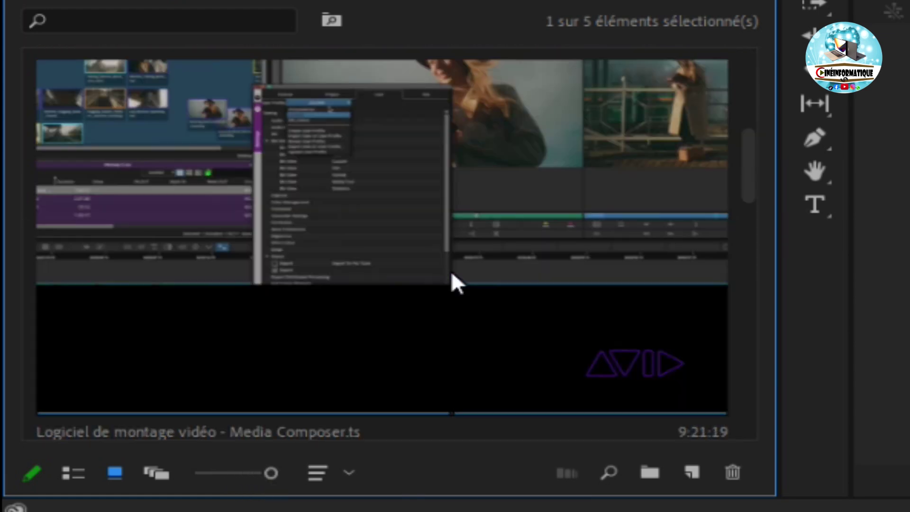
pyautogui.scroll(-2, 451, 278)
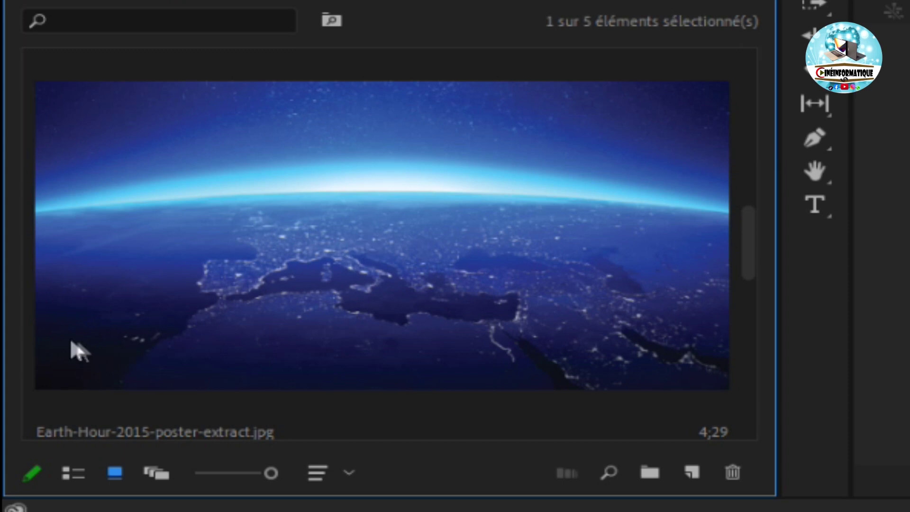
pyautogui.scroll(4, 159, 292)
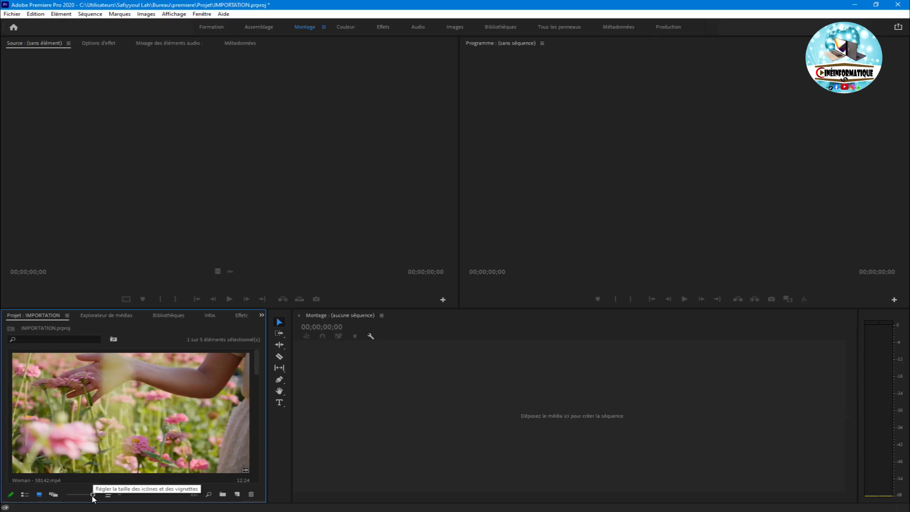
pyautogui.moveTo(93, 495); pyautogui.dragTo(66, 496)
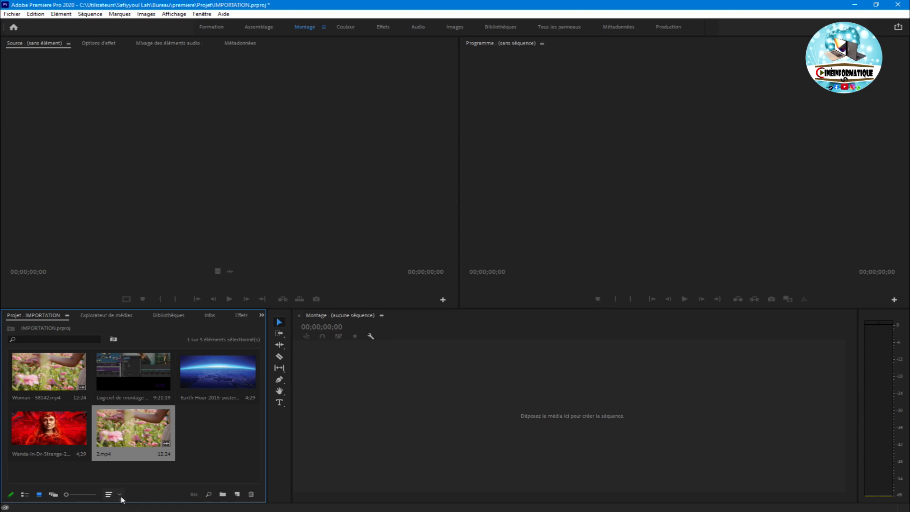
pyautogui.click(119, 496)
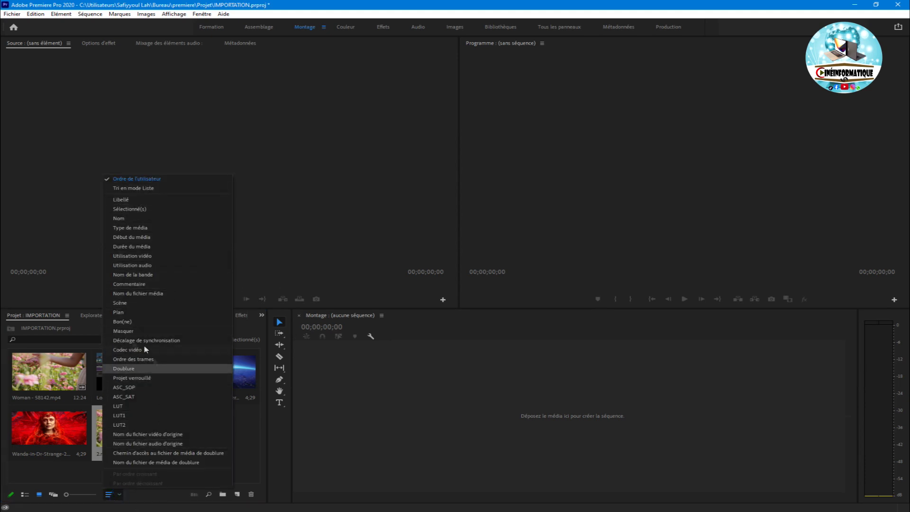
pyautogui.click(35, 431)
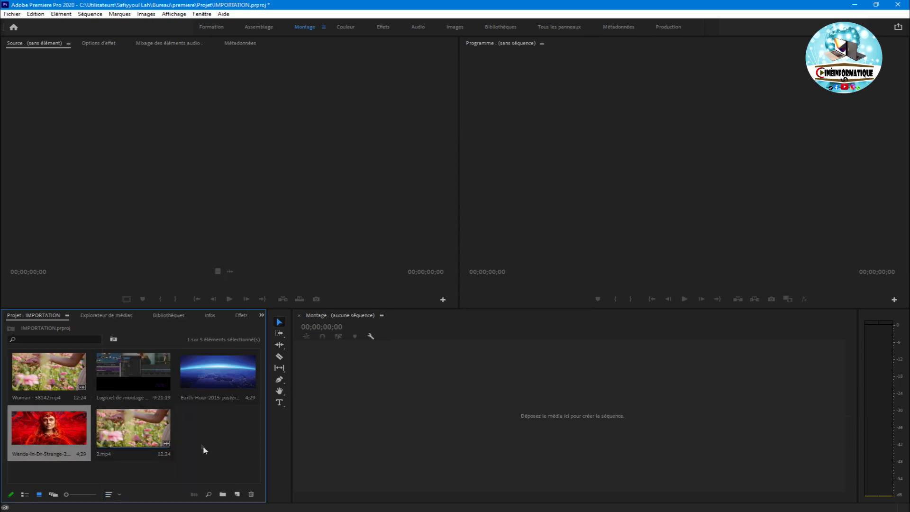
pyautogui.click(119, 495)
pyautogui.click(119, 495)
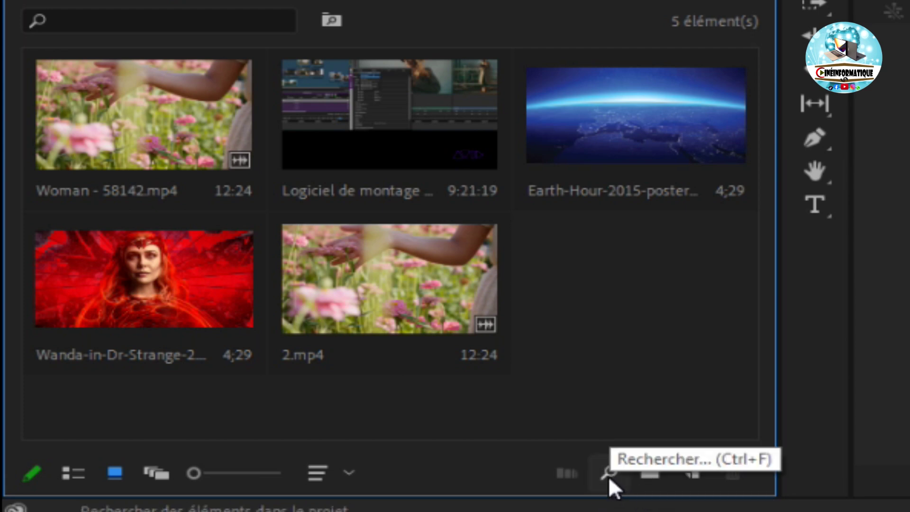
# Dismiss the Rechercher search dialog and show the project items as a list
pyautogui.click(609, 476)
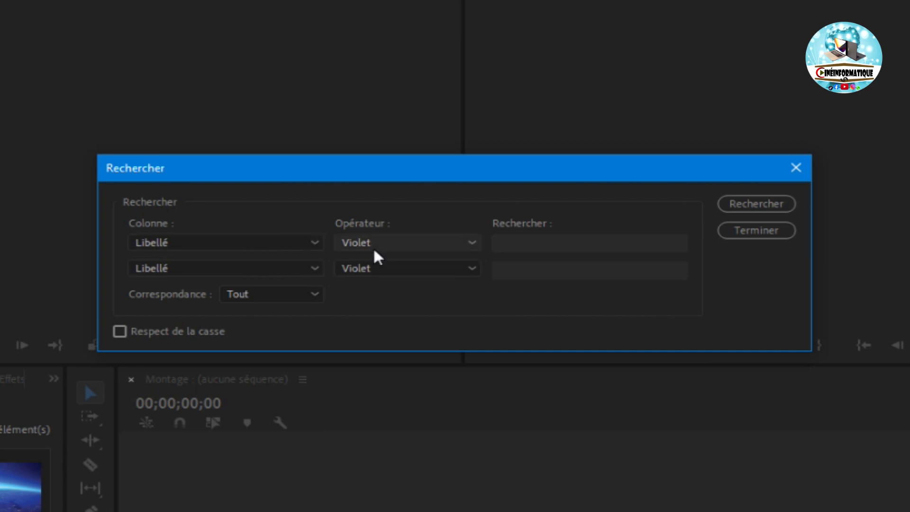
pyautogui.click(522, 239)
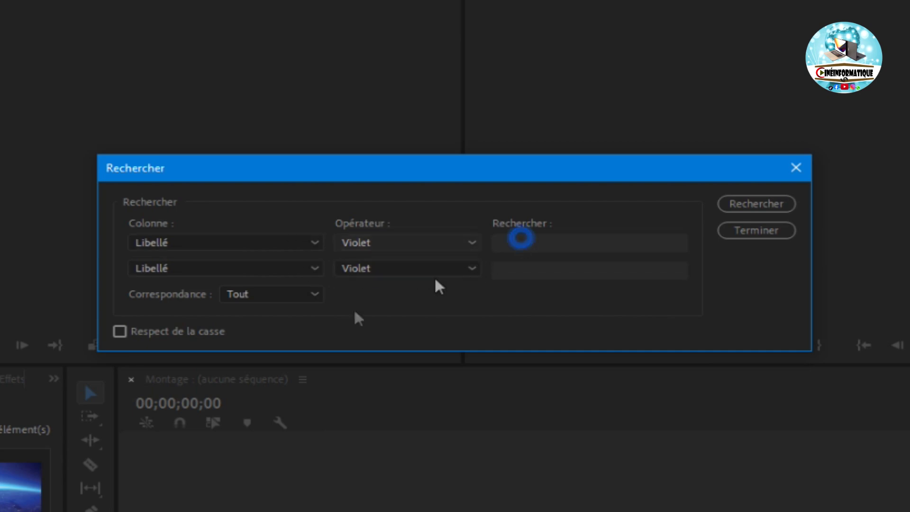
pyautogui.click(789, 170)
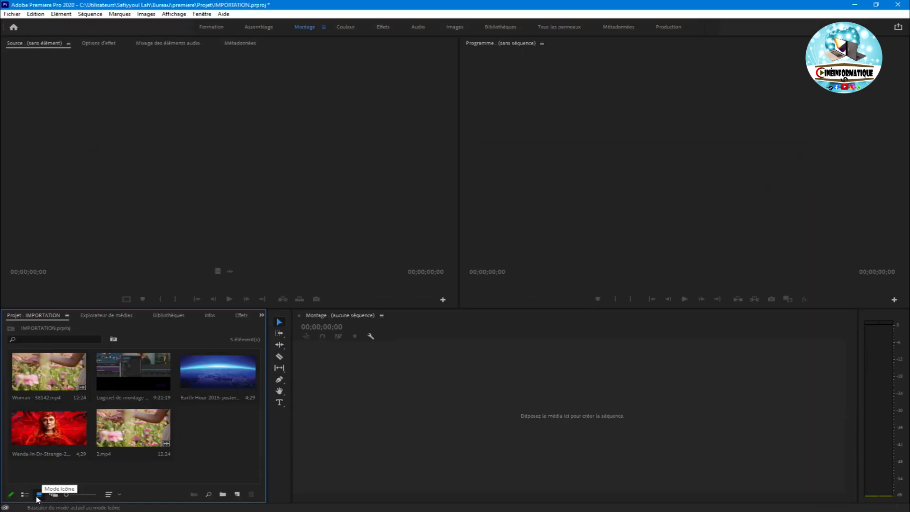
pyautogui.click(24, 495)
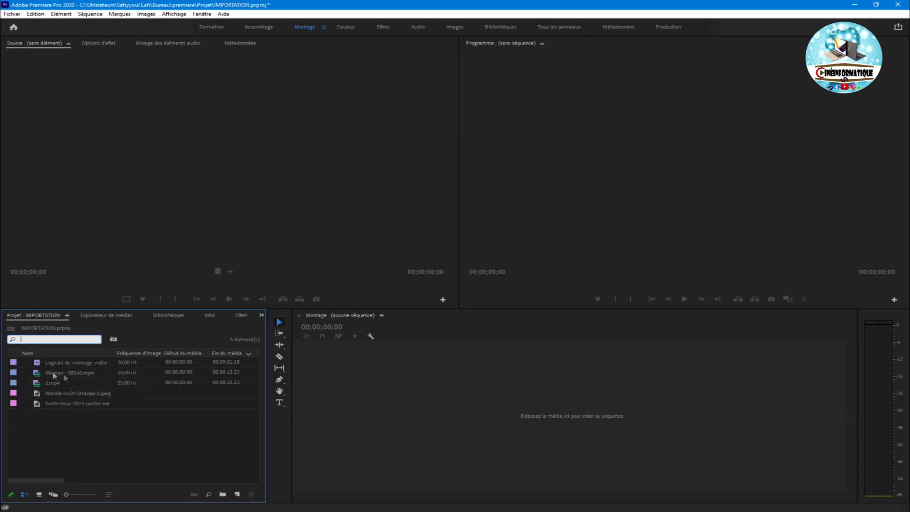
# Inspect the search dialog's label colour options, keeping Violet, and close it without searching
pyautogui.click(210, 495)
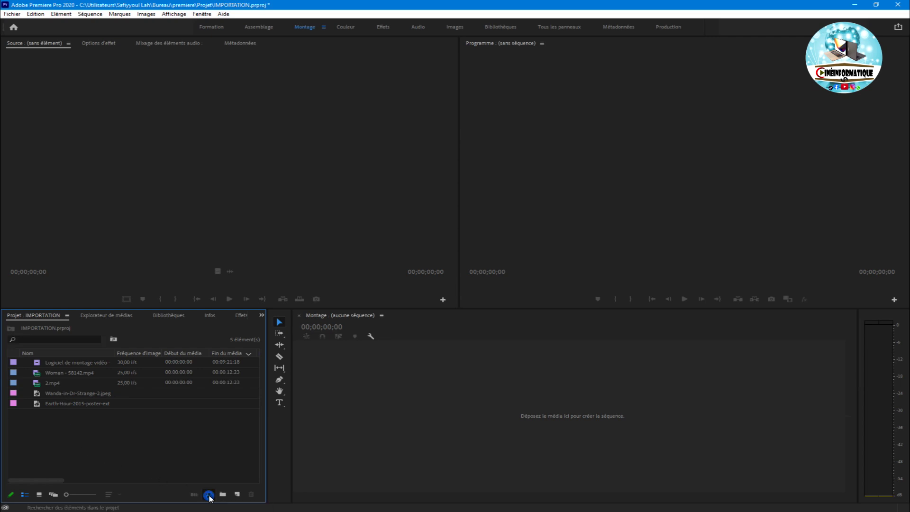
pyautogui.click(417, 251)
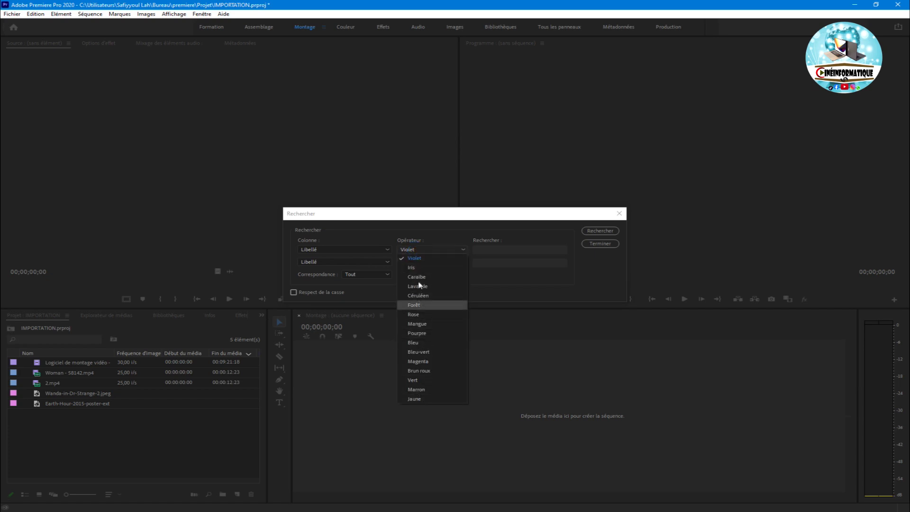
pyautogui.click(522, 288)
pyautogui.click(619, 214)
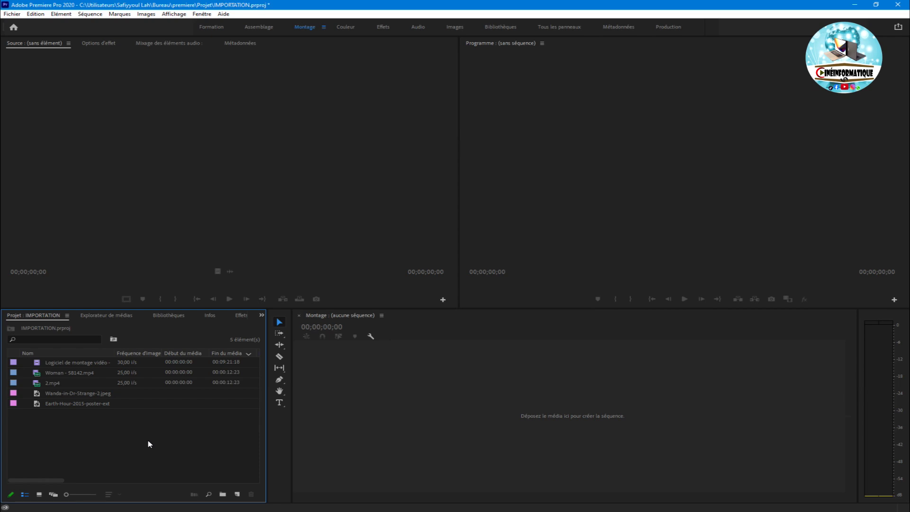
# Return to icon view and create a new bin named ggg
pyautogui.click(39, 495)
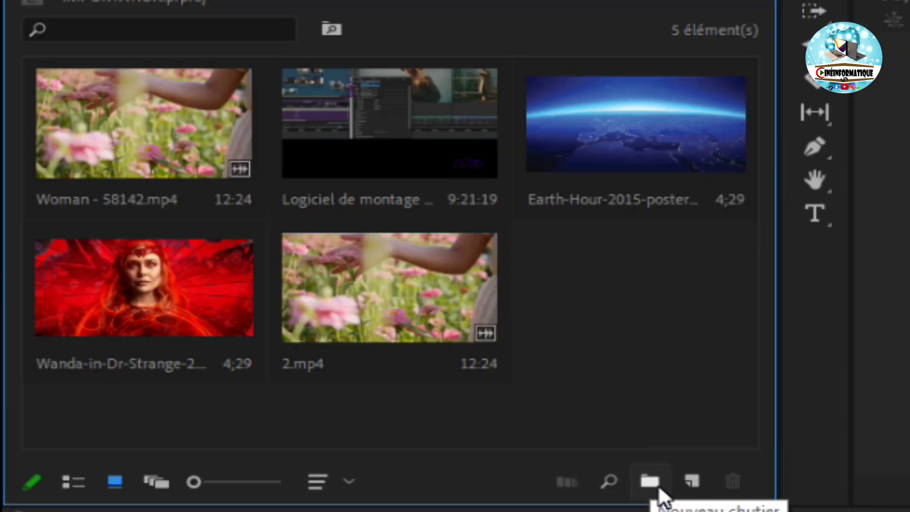
pyautogui.click(652, 488)
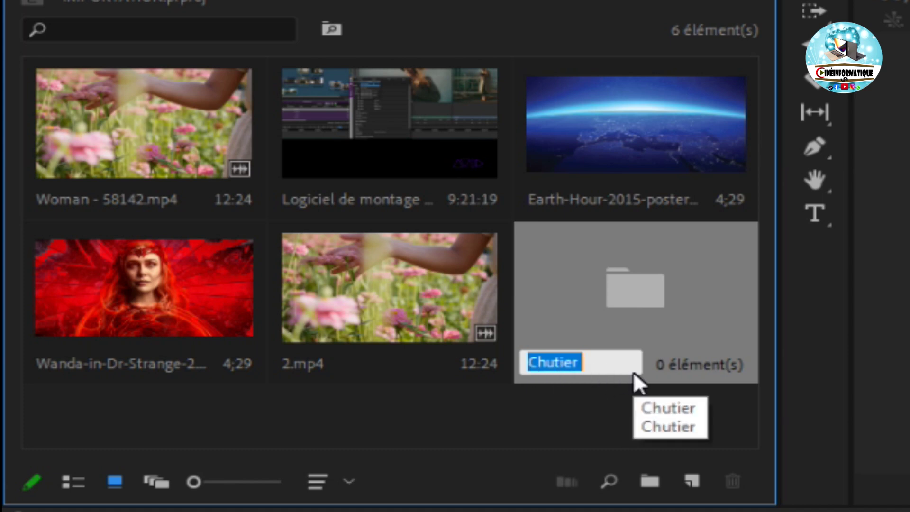
pyautogui.write('ggg')
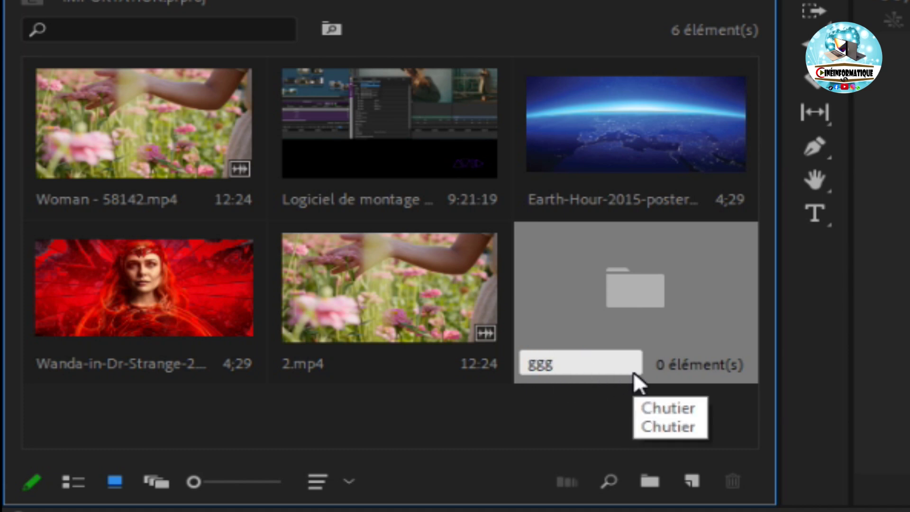
pyautogui.click(606, 286)
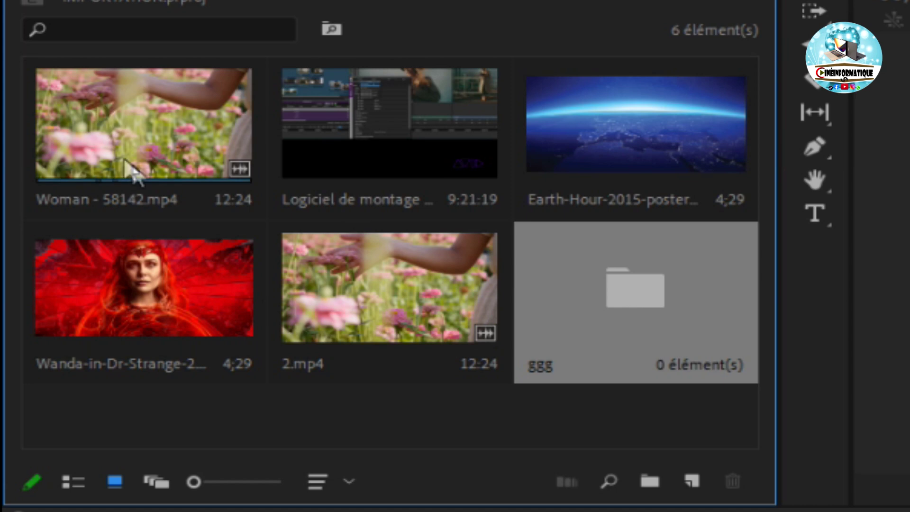
# Move the Woman - 58142.mp4 clip and the Earth-Hour poster into the ggg bin
pyautogui.click(123, 145)
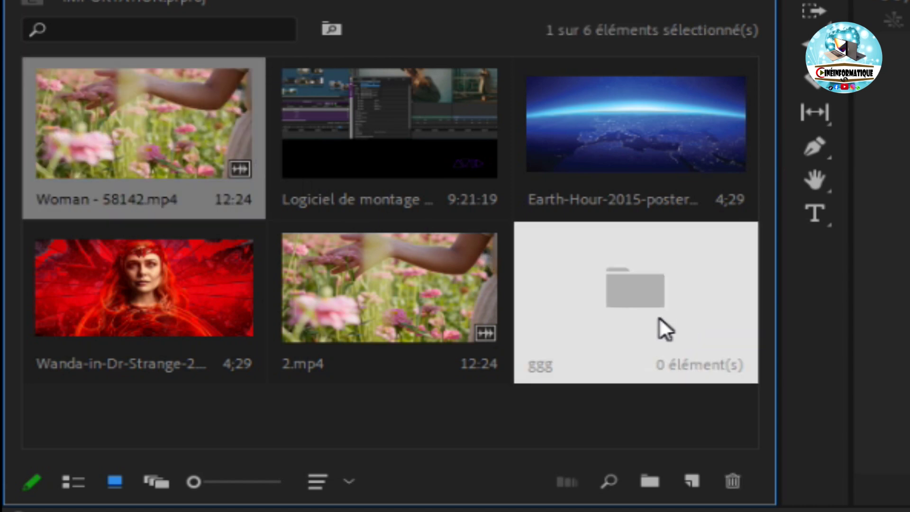
pyautogui.moveTo(658, 318); pyautogui.dragTo(645, 313)
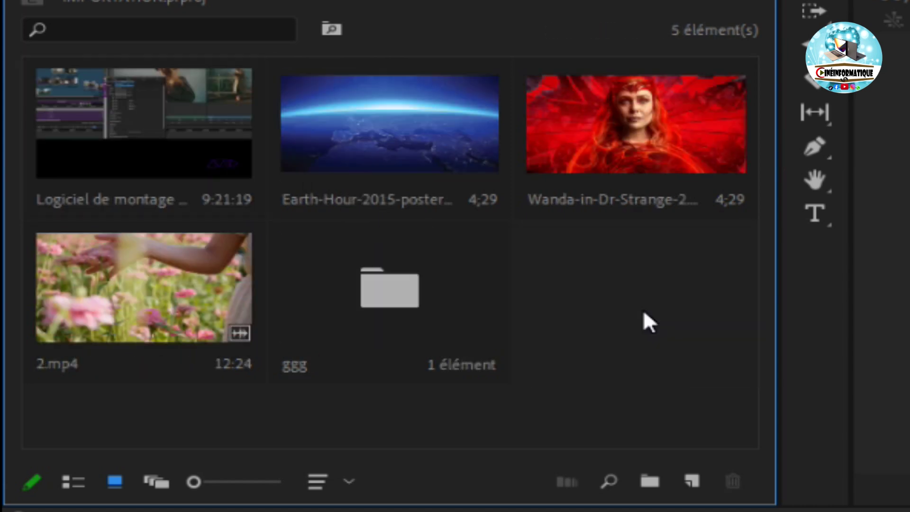
pyautogui.click(374, 142)
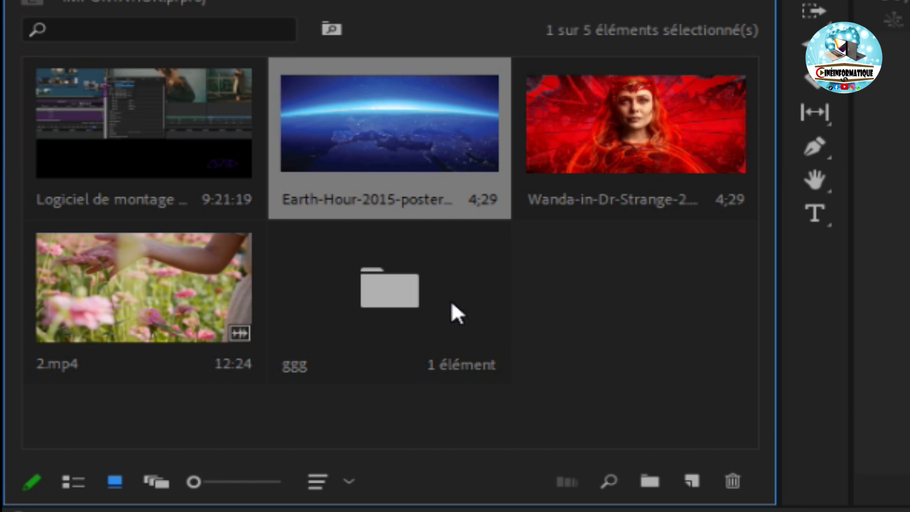
pyautogui.moveTo(452, 304); pyautogui.dragTo(394, 306)
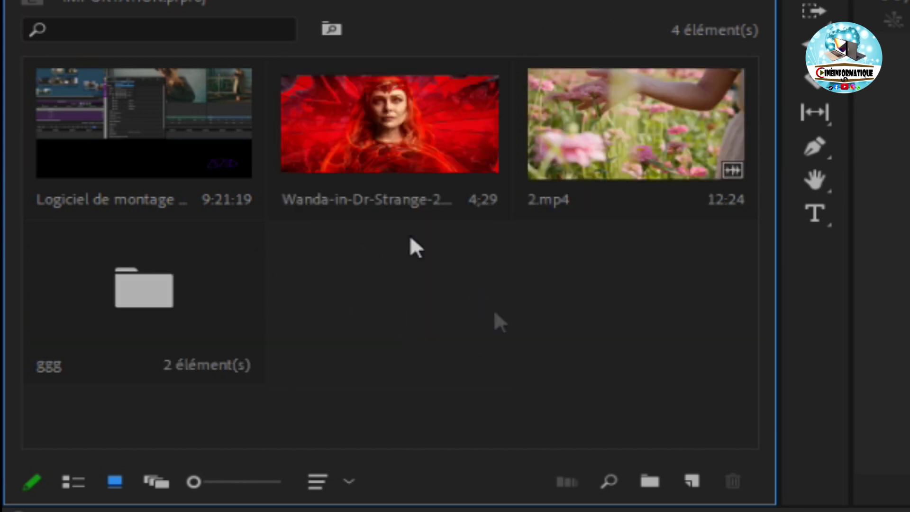
pyautogui.click(144, 302)
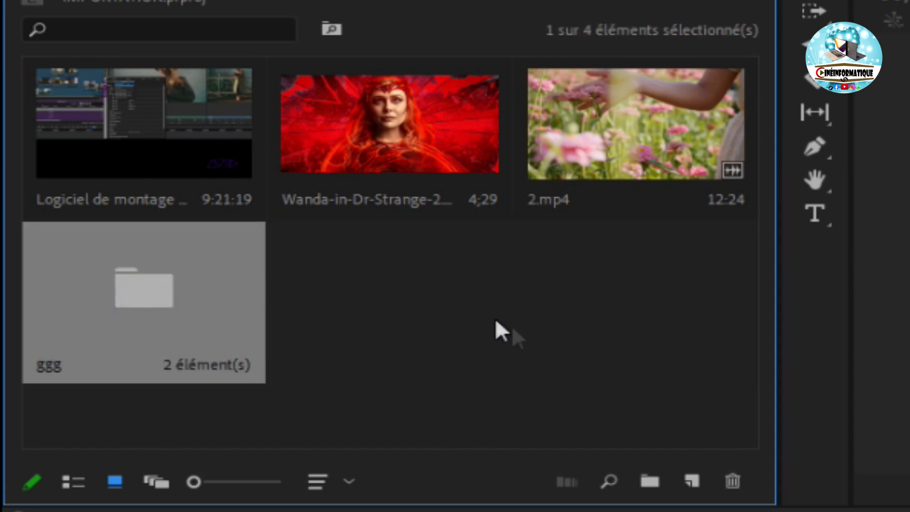
pyautogui.click(550, 385)
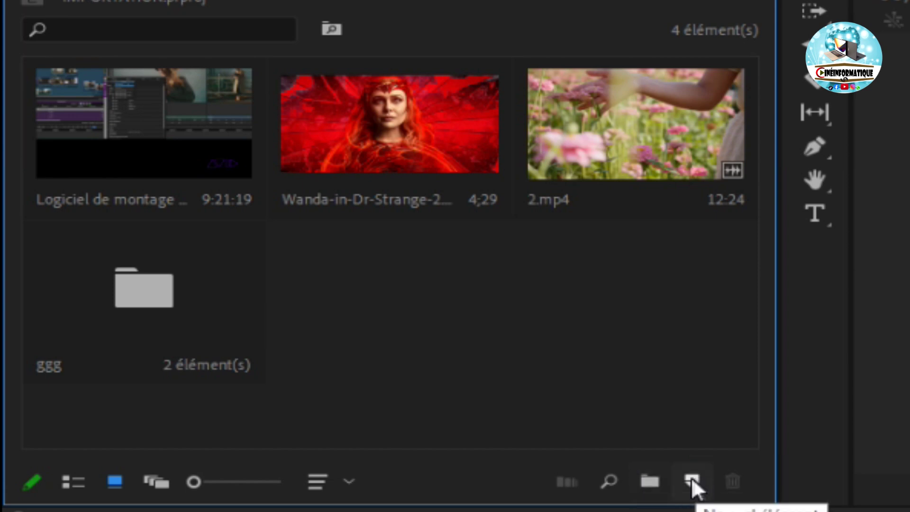
pyautogui.click(691, 481)
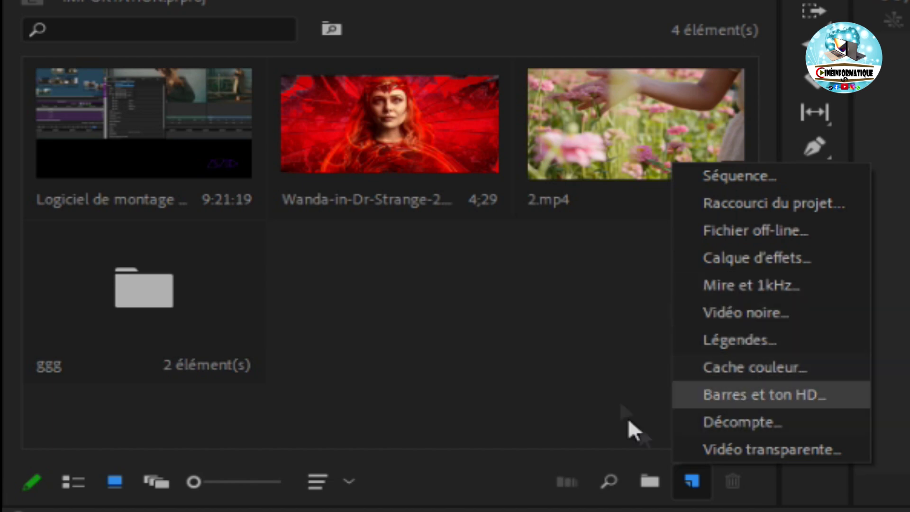
pyautogui.click(597, 371)
pyautogui.click(692, 481)
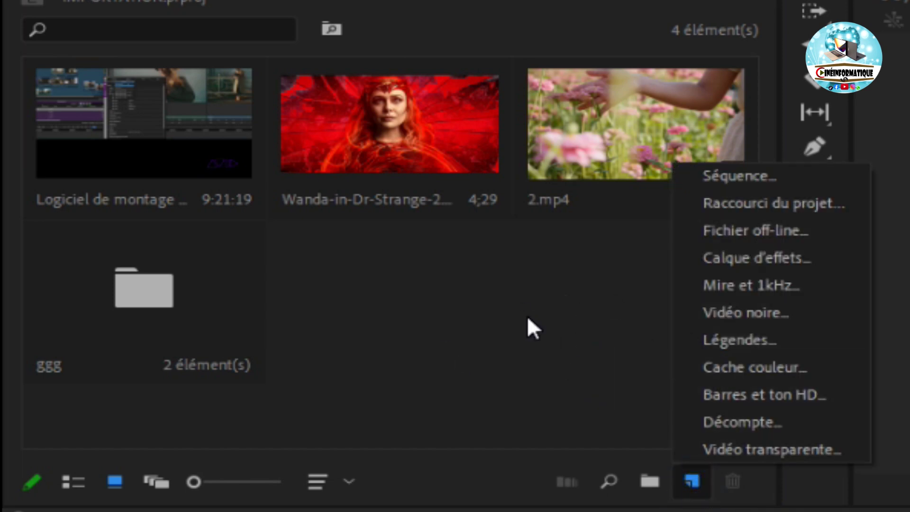
pyautogui.click(691, 482)
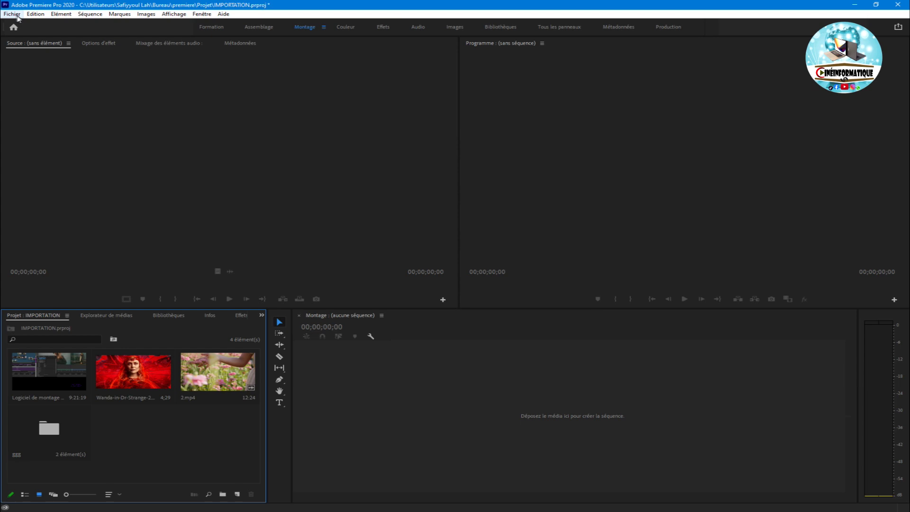
pyautogui.click(13, 16)
pyautogui.moveTo(24, 24)
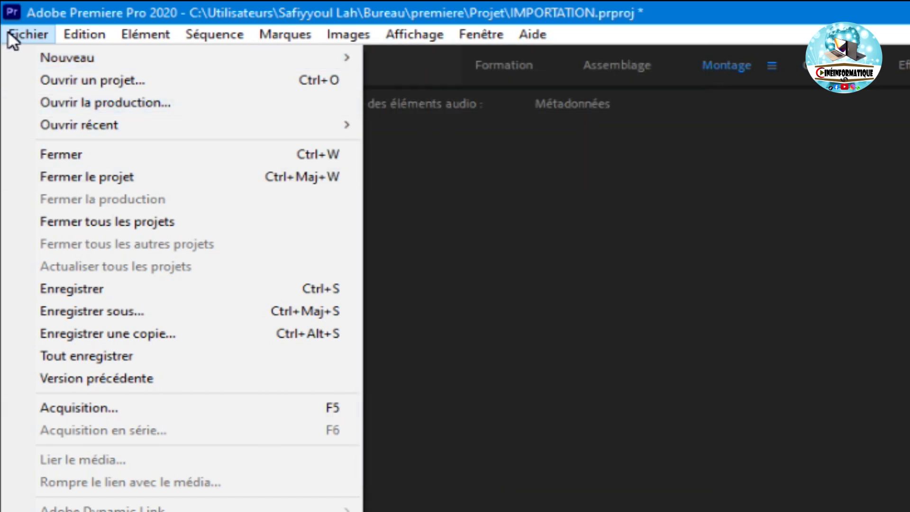
pyautogui.press('Escape')
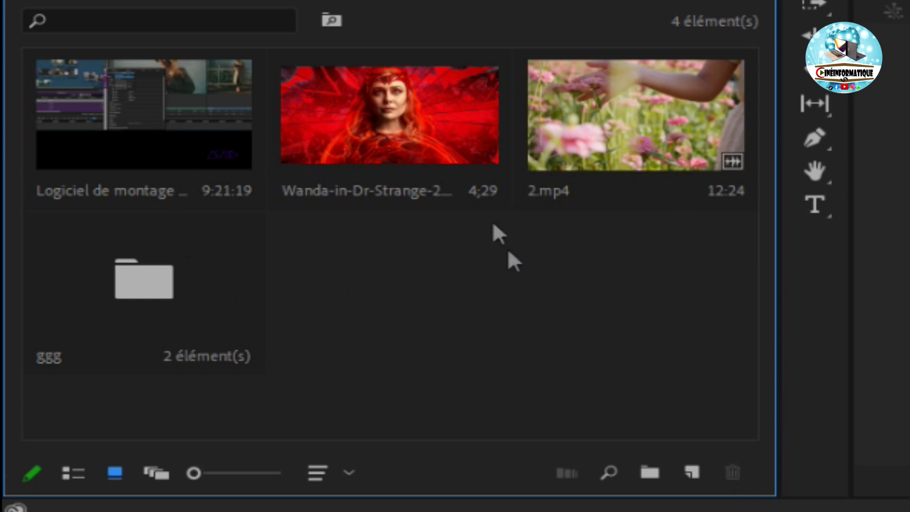
pyautogui.click(142, 291)
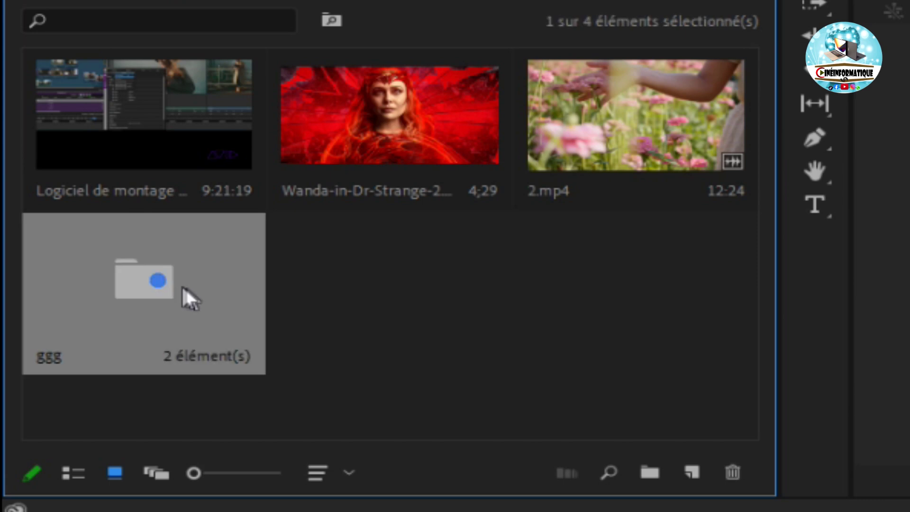
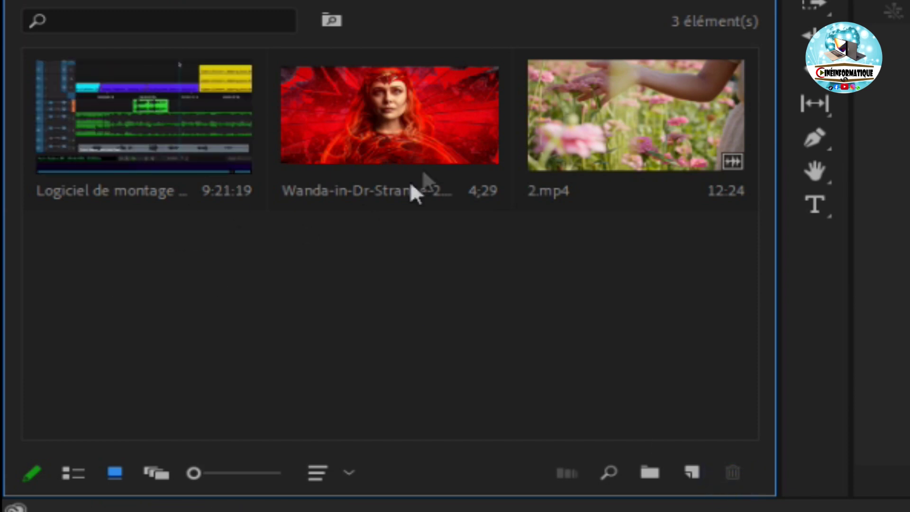
# Delete the Wanda clip, then the remaining 2.mp4 and Logiciel de montage clips, from the bin
pyautogui.click(389, 118)
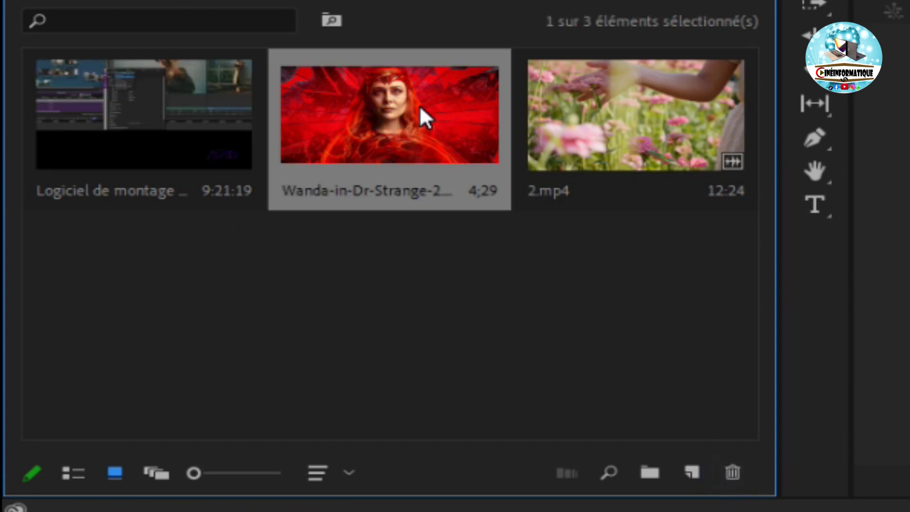
pyautogui.click(732, 476)
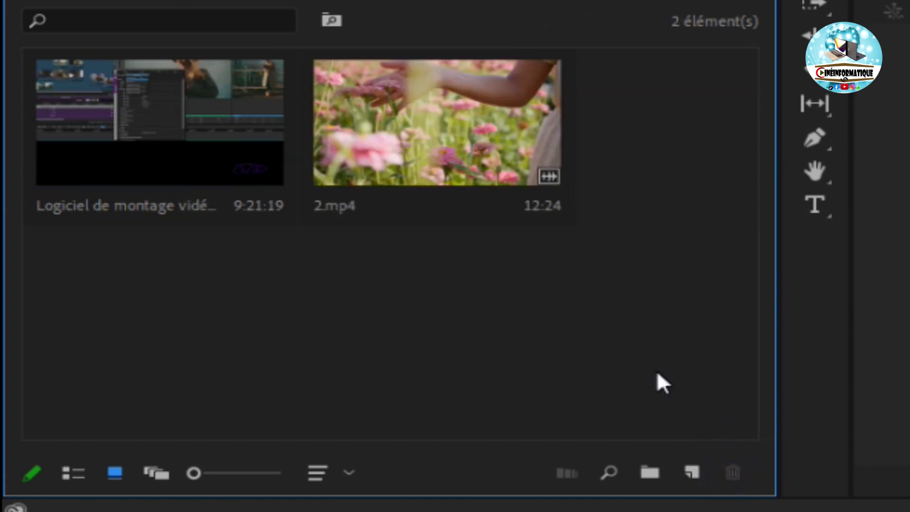
pyautogui.moveTo(657, 371); pyautogui.dragTo(106, 91)
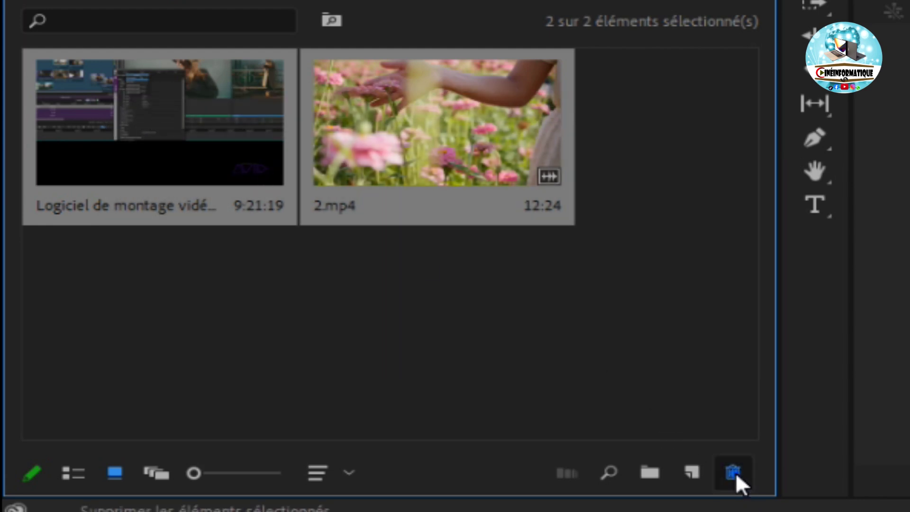
pyautogui.click(734, 472)
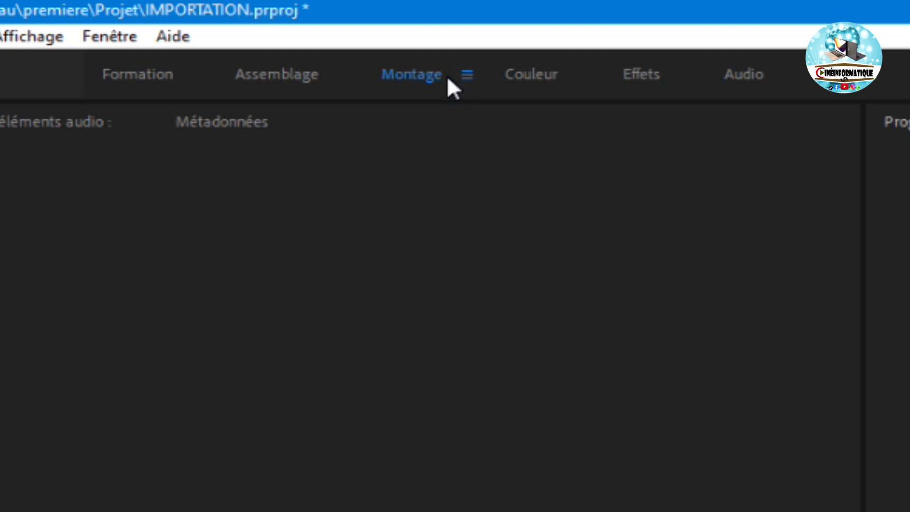
# In the Assemblage workspace, import the Woman and Logiciel clips, then select three more videos to import
pyautogui.click(272, 77)
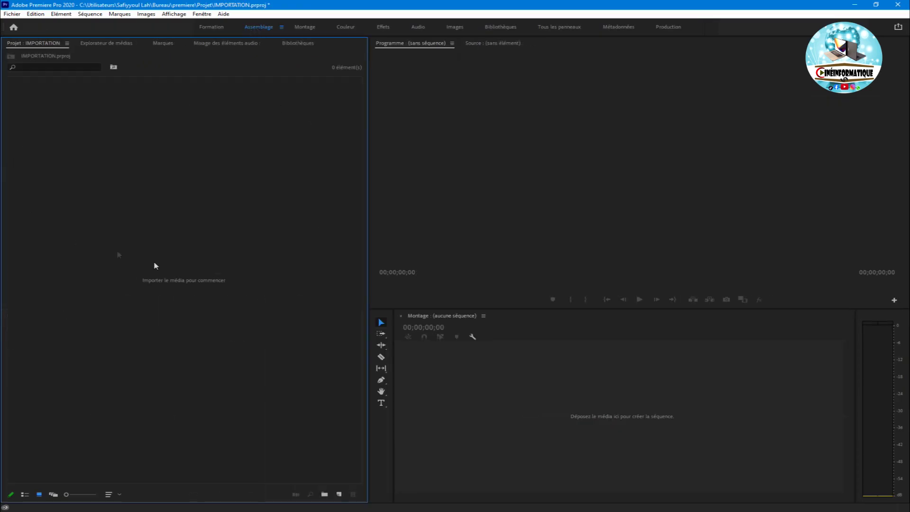
pyautogui.doubleClick(165, 284)
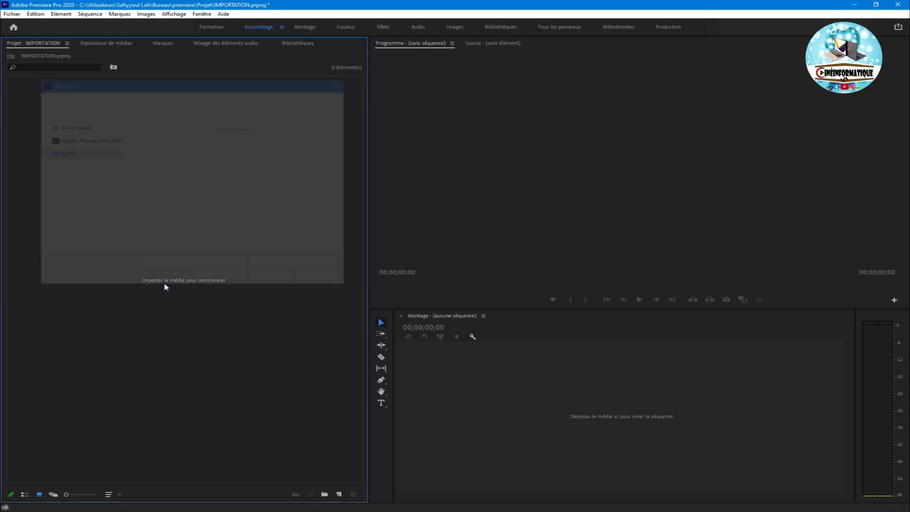
pyautogui.moveTo(272, 209); pyautogui.dragTo(221, 161)
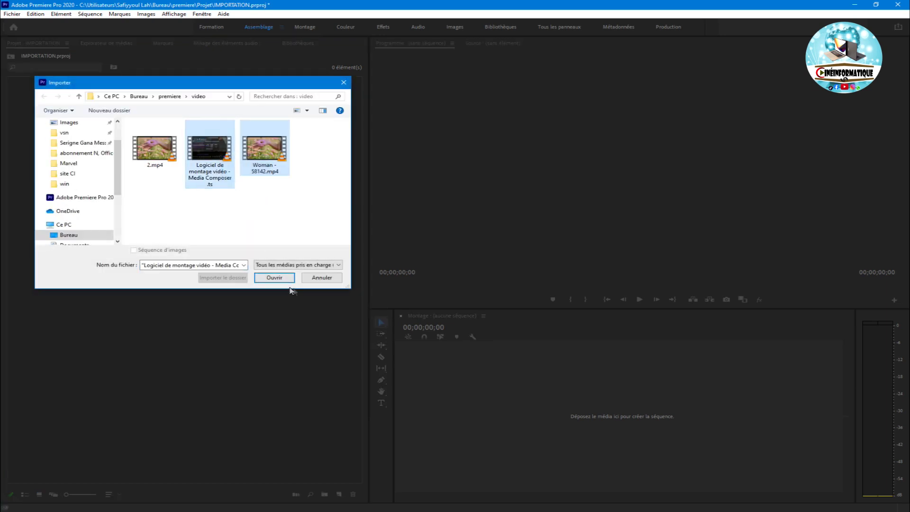
pyautogui.click(274, 278)
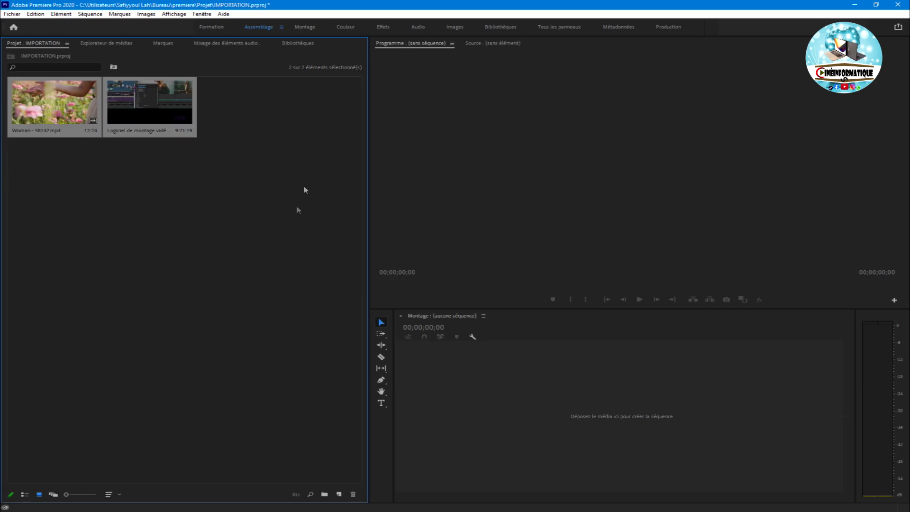
pyautogui.doubleClick(192, 277)
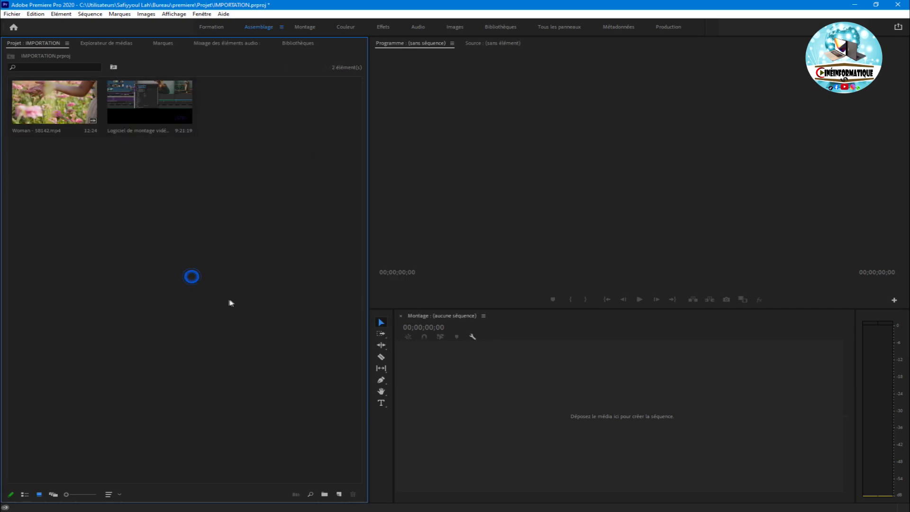
pyautogui.moveTo(310, 195); pyautogui.dragTo(127, 119)
# Import the three selected videos, then view the clips as a list and select the first Logiciel clip
pyautogui.click(275, 279)
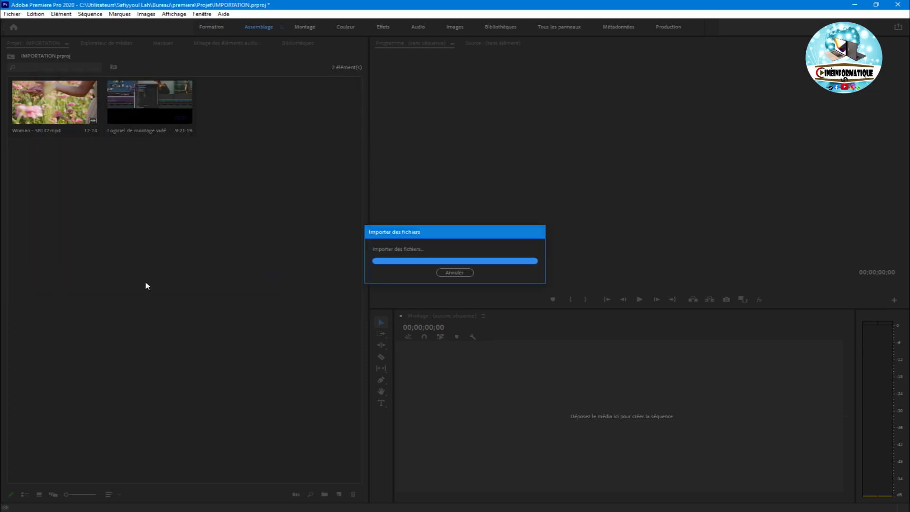
pyautogui.click(24, 496)
pyautogui.moveTo(64, 159)
pyautogui.mouseDown()
pyautogui.moveTo(306, 490)
pyautogui.moveTo(334, 498)
pyautogui.mouseUp()
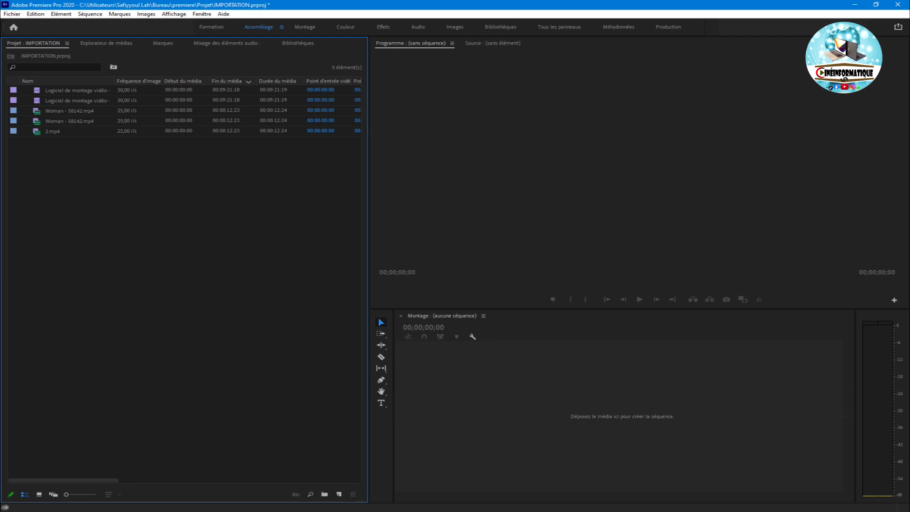
pyautogui.click(41, 89)
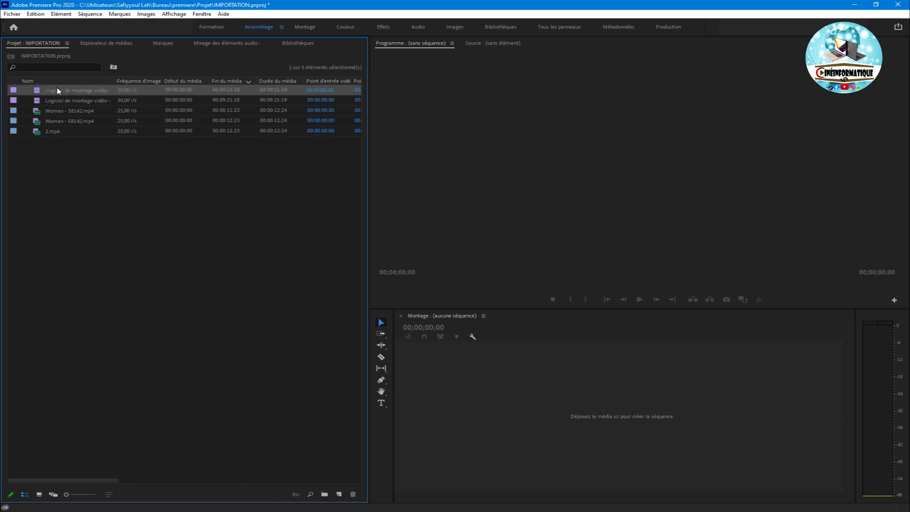
# Return to thumbnail view, enlarge the thumbnails, then shrink them back to small size
pyautogui.click(39, 494)
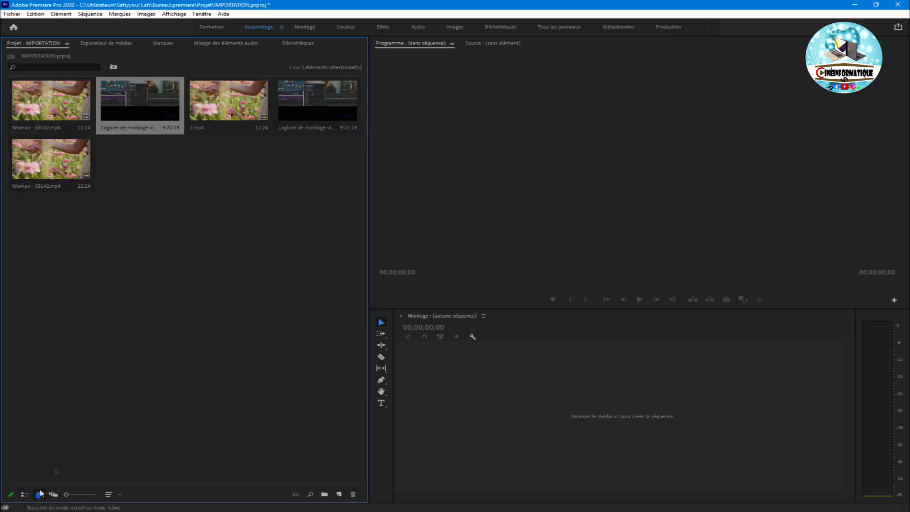
pyautogui.moveTo(67, 495); pyautogui.dragTo(101, 498)
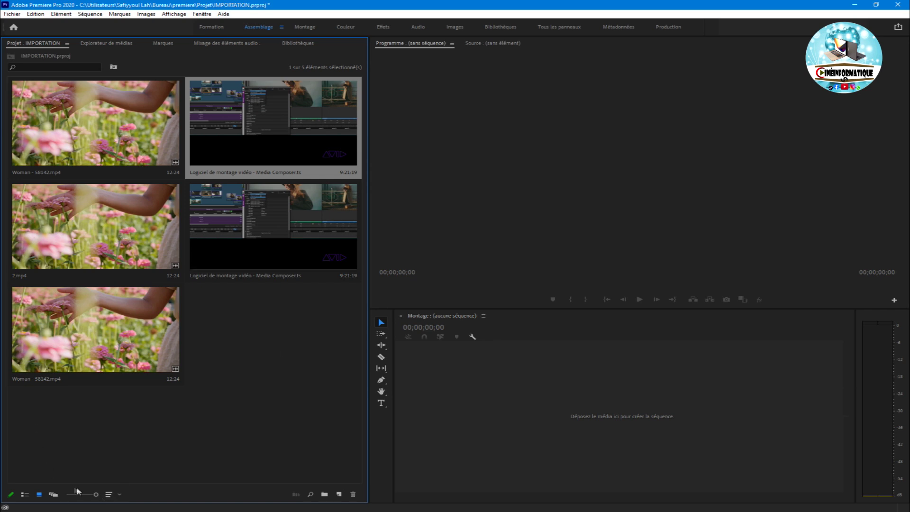
pyautogui.moveTo(78, 491); pyautogui.dragTo(62, 495)
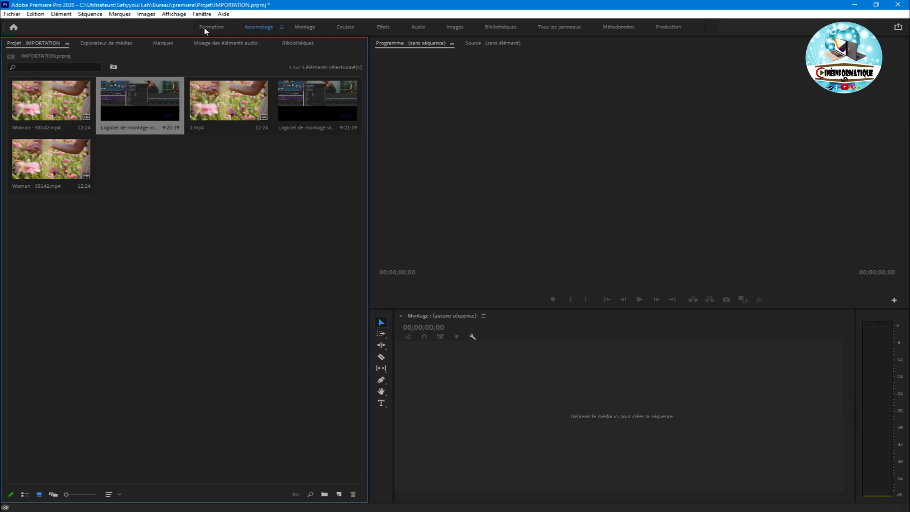
# Switch to the Montage workspace, keeping the five IMPORTATION clips as thumbnails
pyautogui.click(309, 28)
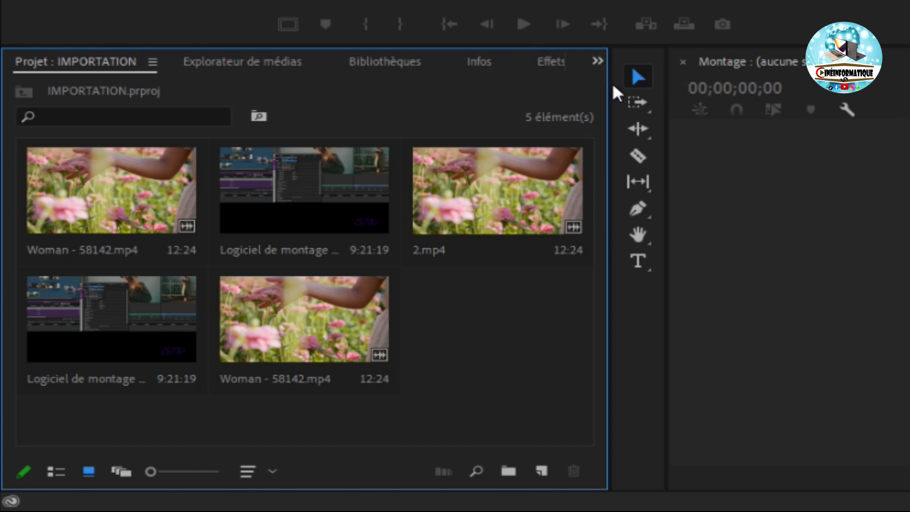
# Widen the Project panel and look through the Media Browser, Libraries, Info and Effects panels
pyautogui.moveTo(609, 90); pyautogui.dragTo(757, 90)
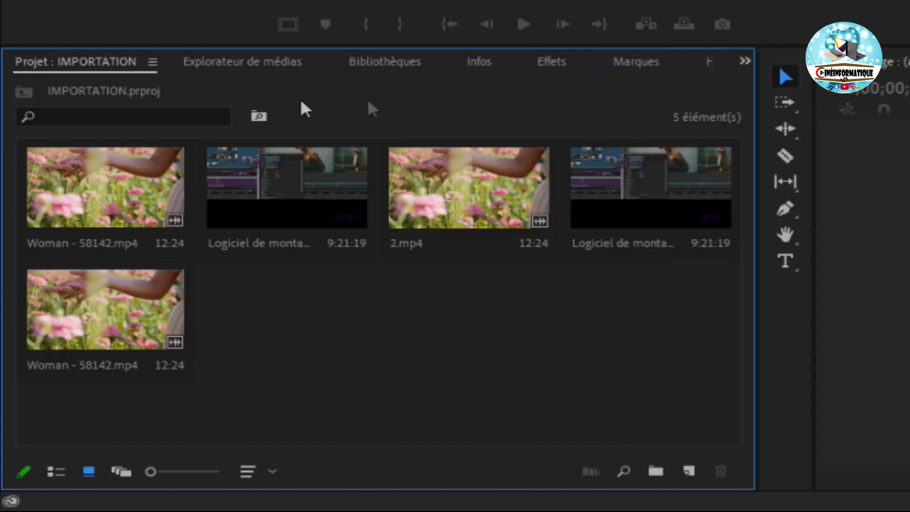
pyautogui.click(226, 67)
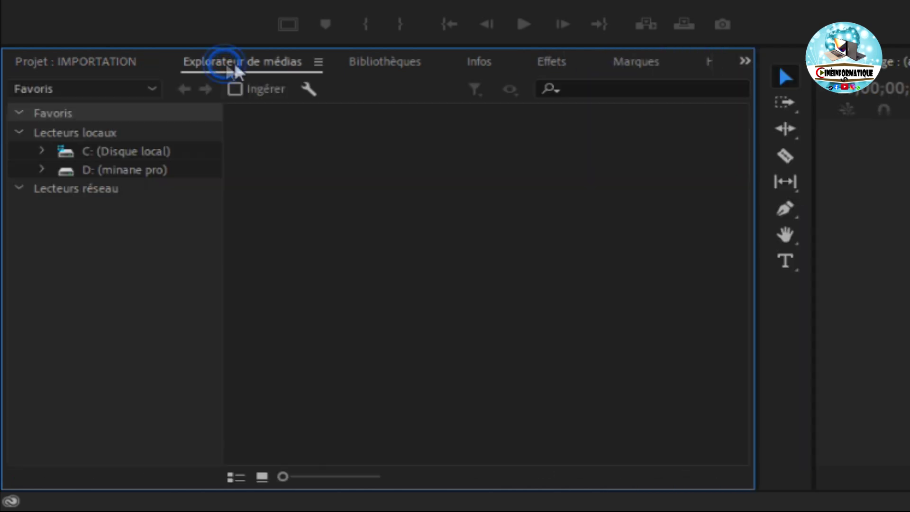
pyautogui.click(395, 64)
pyautogui.click(480, 64)
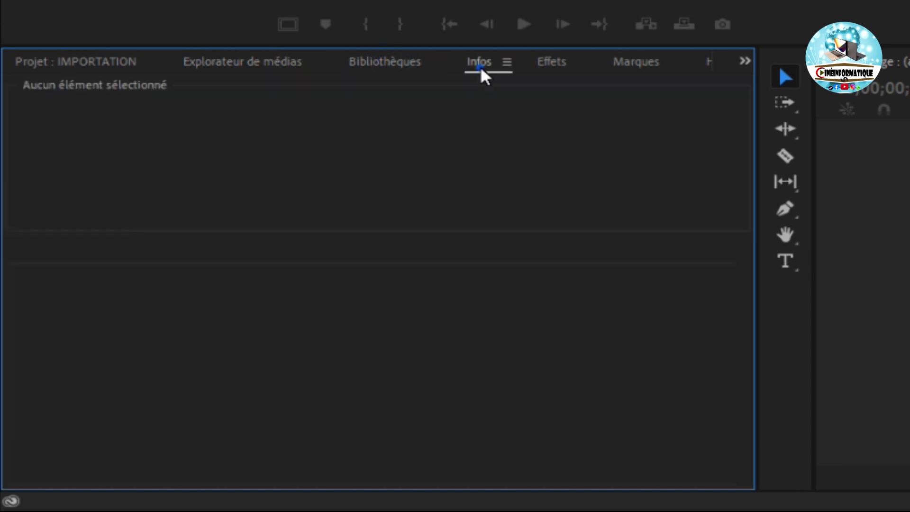
pyautogui.click(543, 61)
pyautogui.click(86, 59)
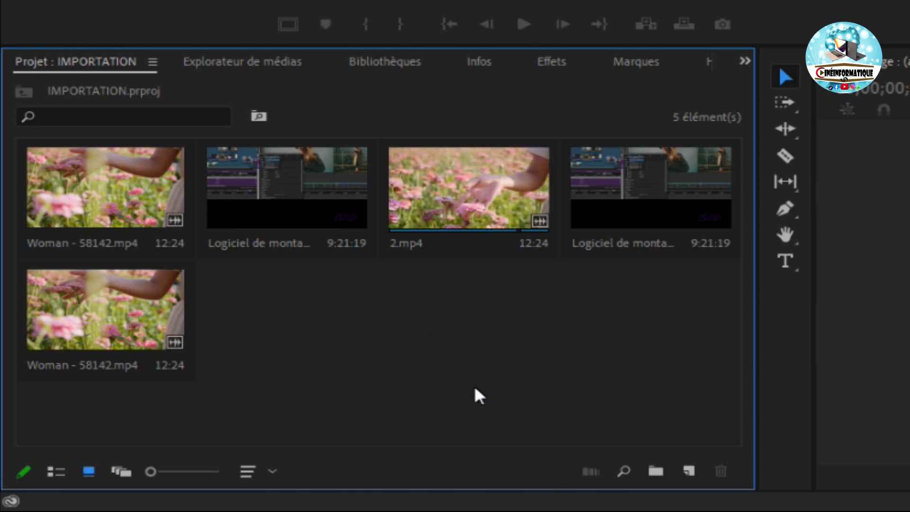
# Show the Effects folder list, then return to Projet and preview another frame of 2.mp4
pyautogui.click(549, 69)
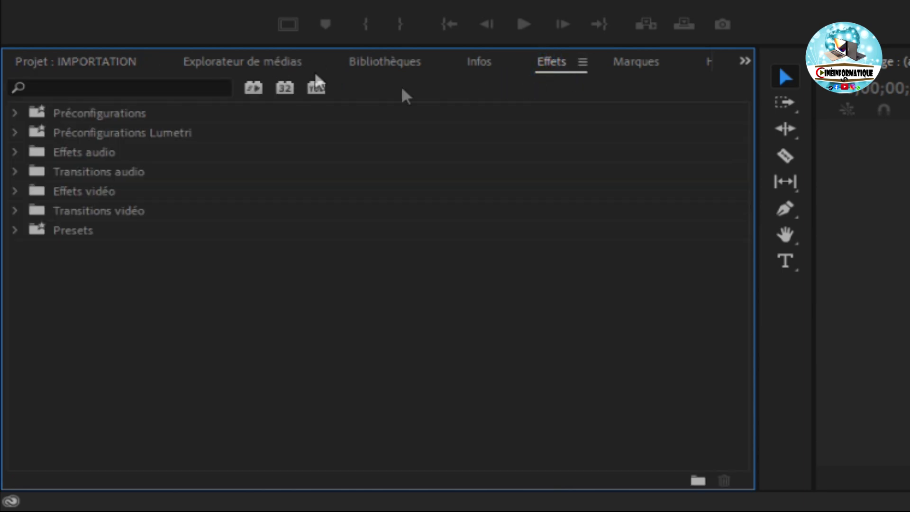
pyautogui.click(87, 65)
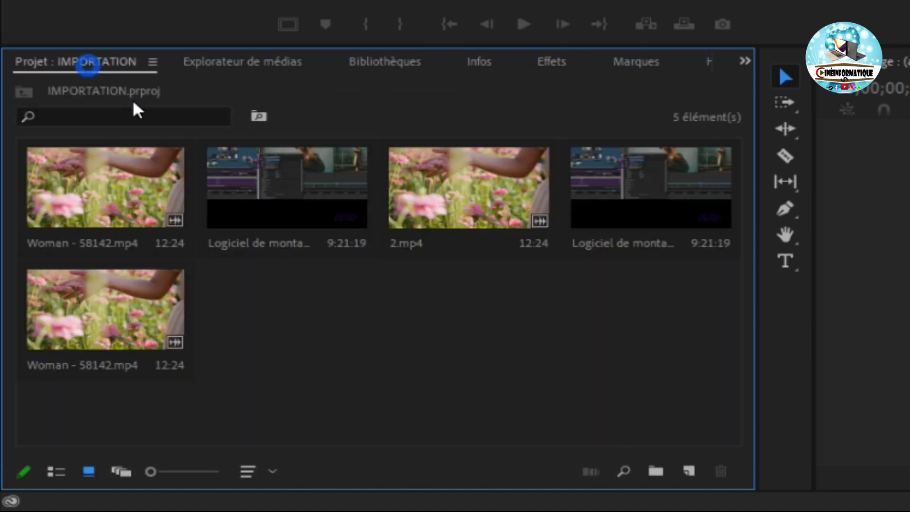
pyautogui.click(467, 223)
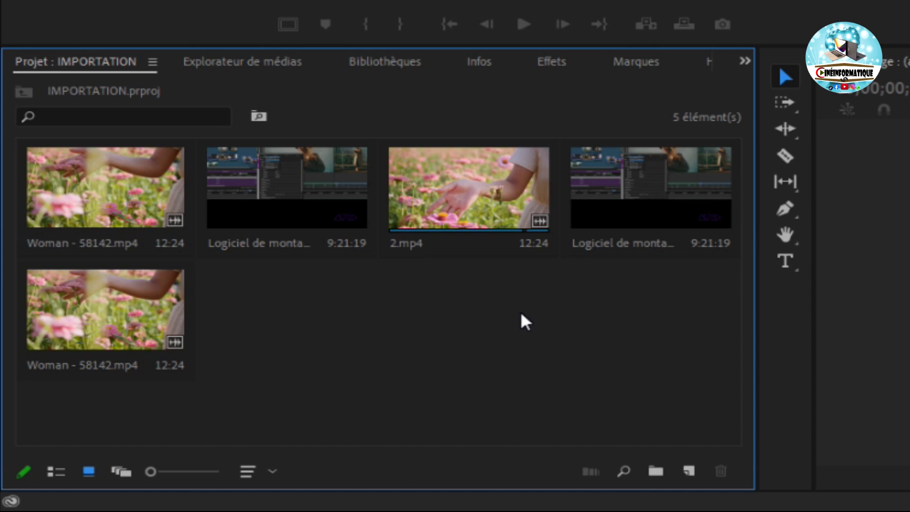